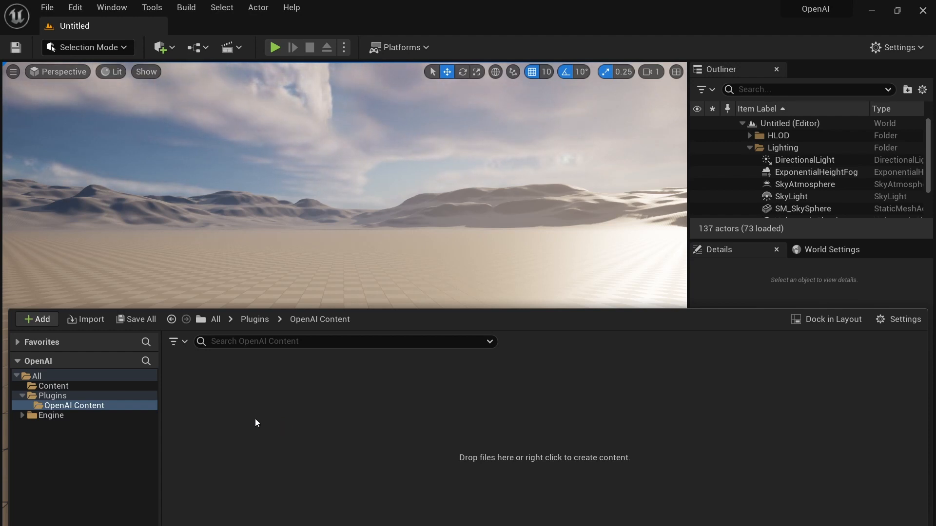
- Create an Editor Utility Widget named W_ChatGPT in the OpenAI Content folder
right_click(250, 397)
mouse_move(252, 397)
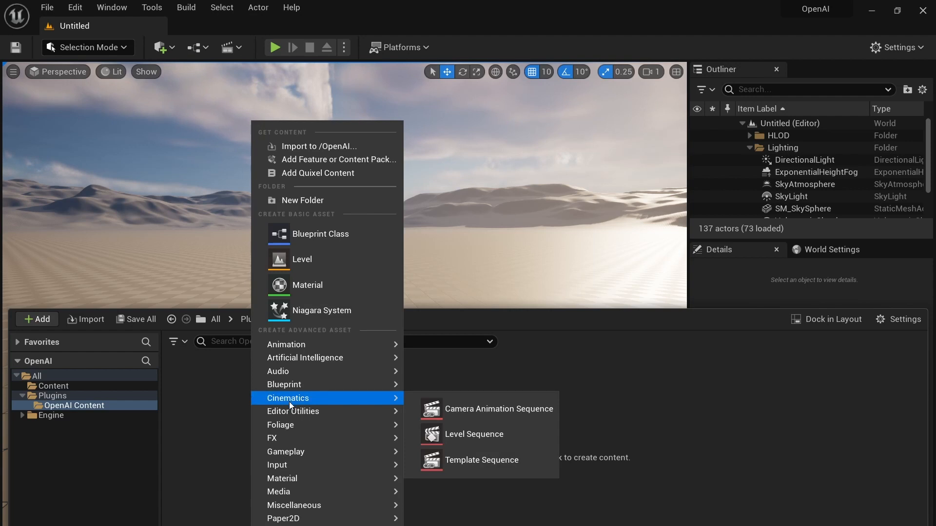
mouse_move(291, 412)
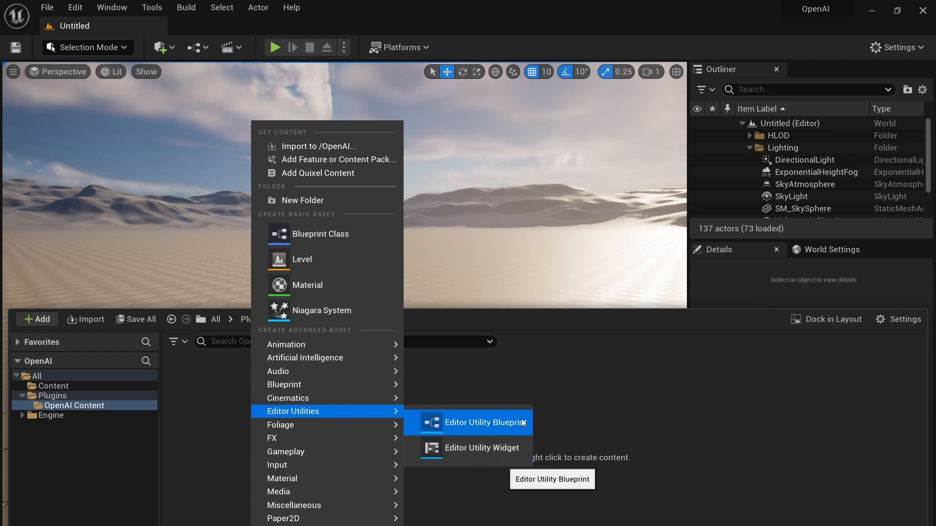
click(478, 449)
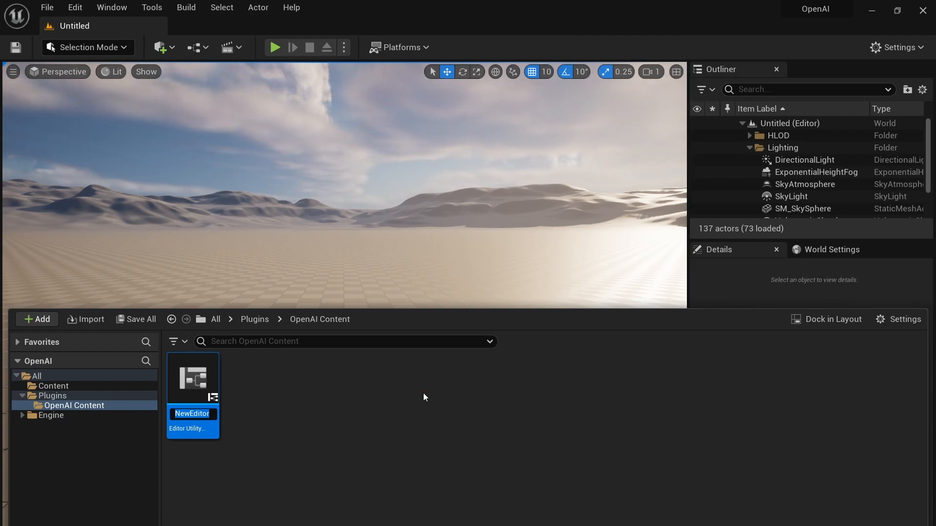
key(BackSpace)
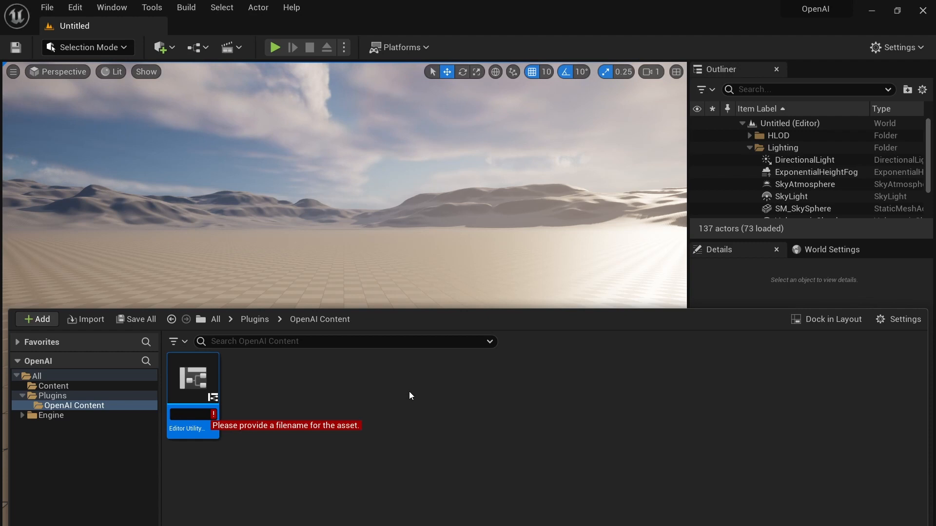
text(W)
text(_ChatGPT)
key(Return)
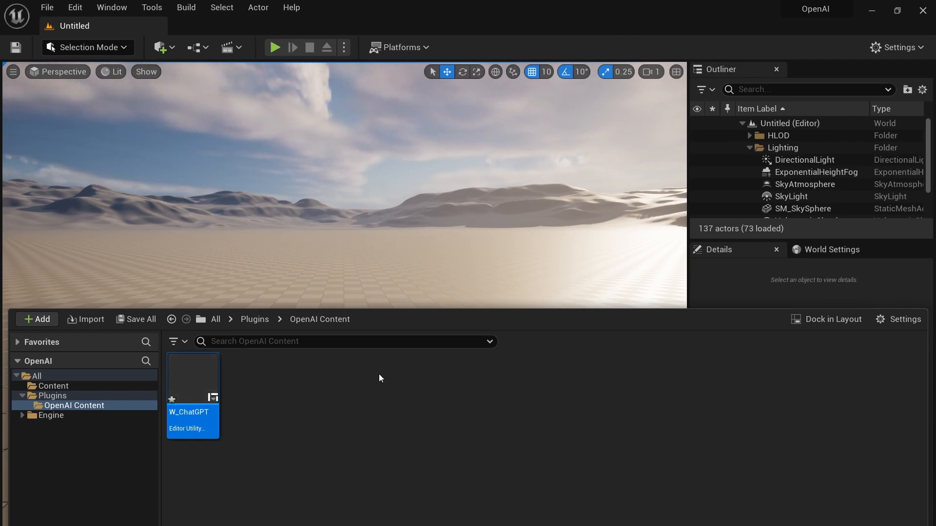
- Open the W_ChatGPT widget for editing and delete its root Canvas Panel
double_click(190, 371)
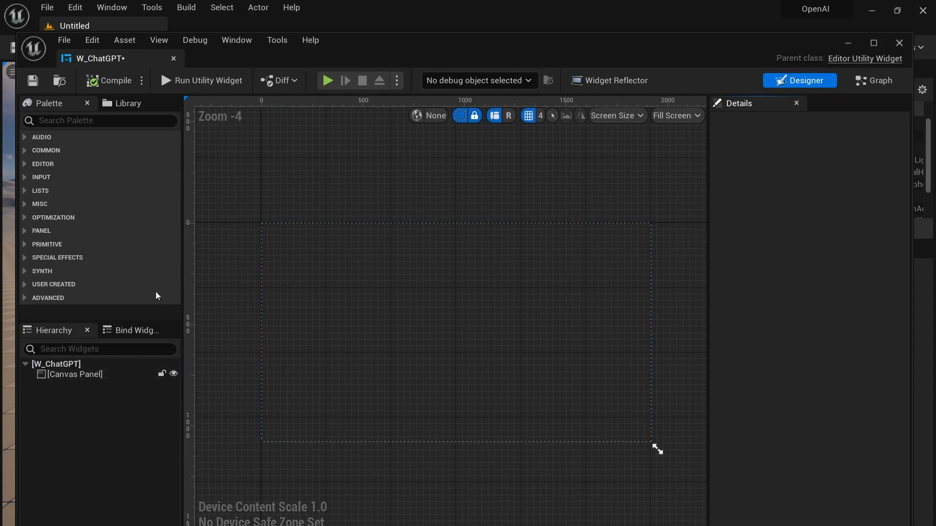
click(90, 376)
key(Delete)
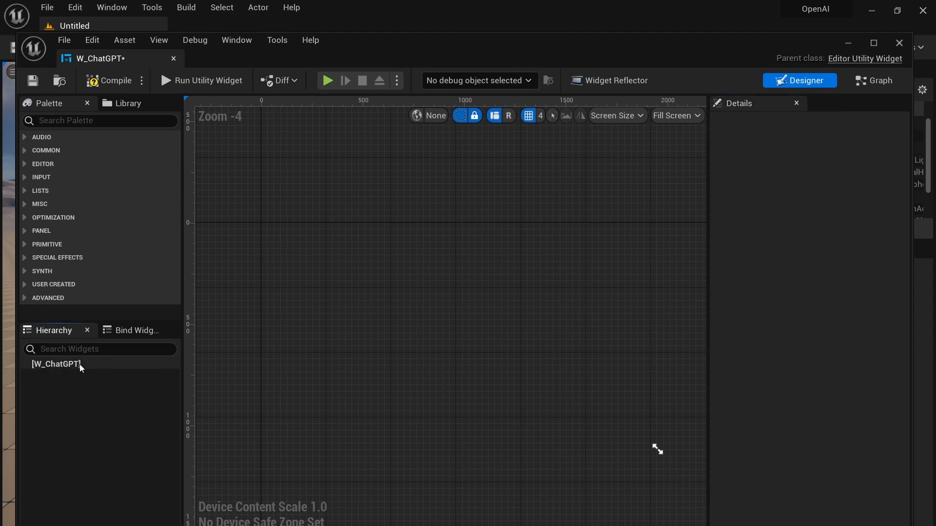
- Add a Grid Panel as the root of W_ChatGPT and rename it Main_GP
click(83, 367)
click(59, 122)
text(grid)
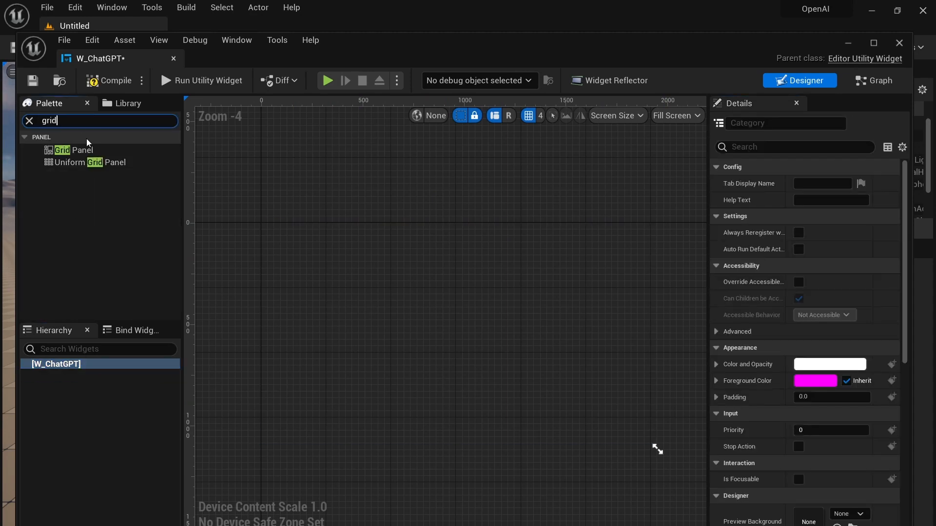
mouse_move(94, 159)
mouse_down()
mouse_move(105, 165)
mouse_move(91, 156)
mouse_up()
drag(93, 153, 73, 366)
click(92, 375)
key(F2)
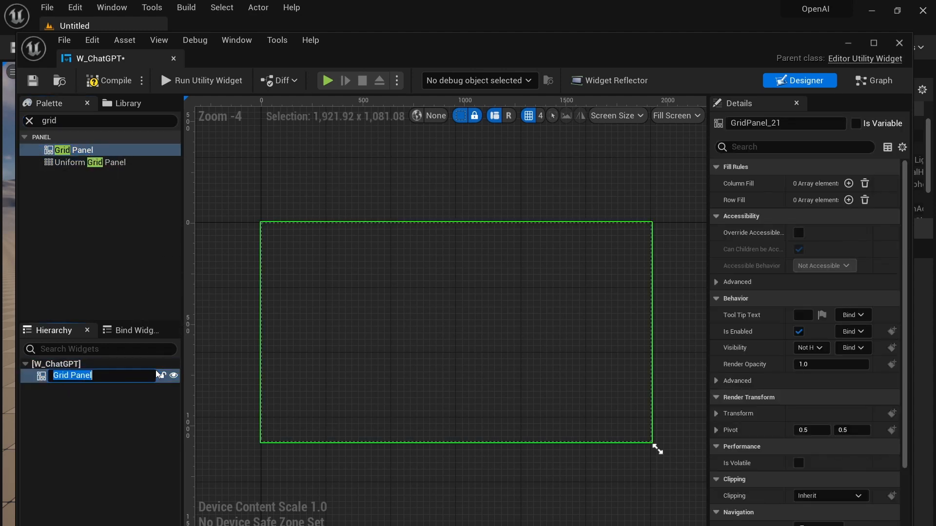
text(Main_GP)
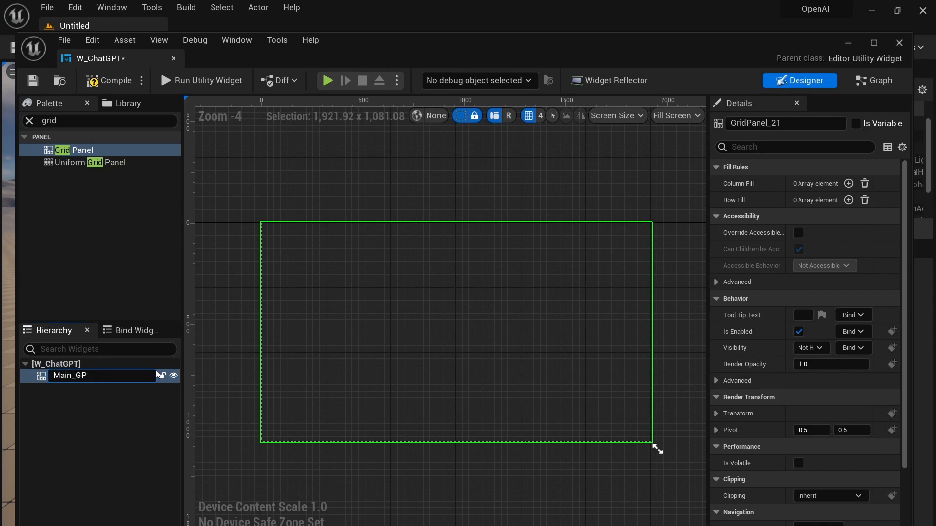
key(Return)
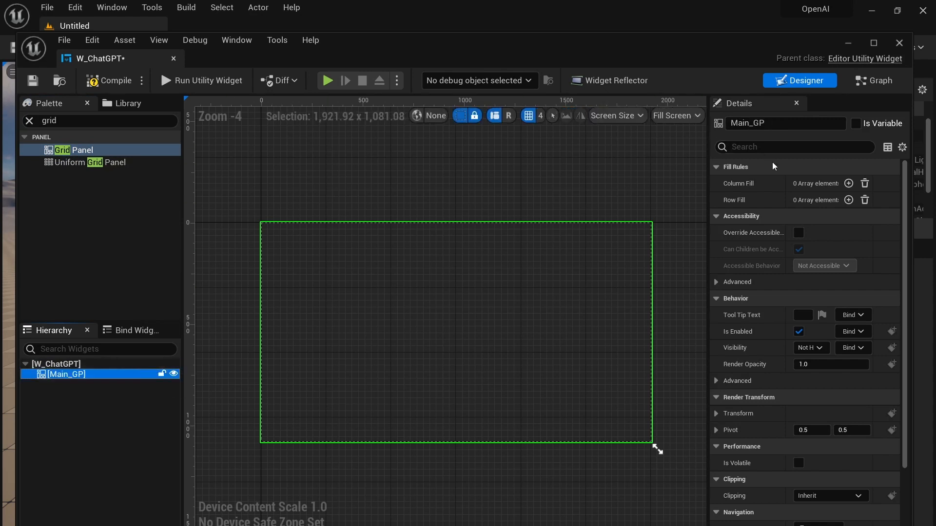
- Add one column fill entry to Main_GP and set its value to 1.0
click(852, 183)
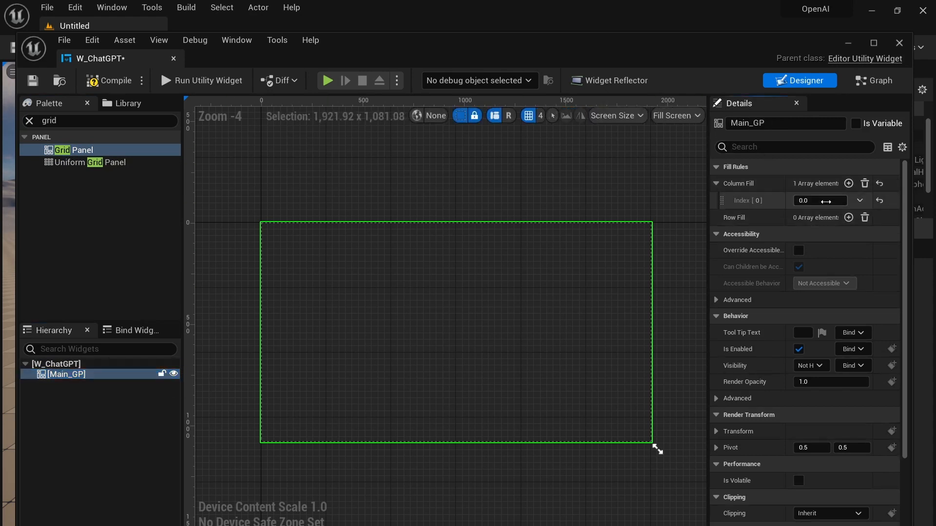
click(827, 200)
text(1)
key(Return)
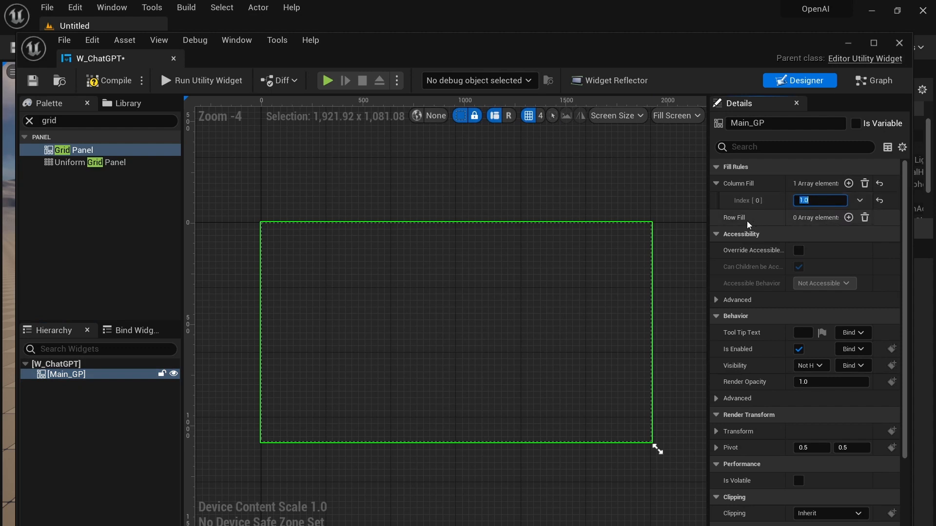
- Add three row fill entries to Main_GP with the values 0.75, 0.2 and 0.05
click(848, 217)
click(848, 218)
click(848, 218)
click(819, 235)
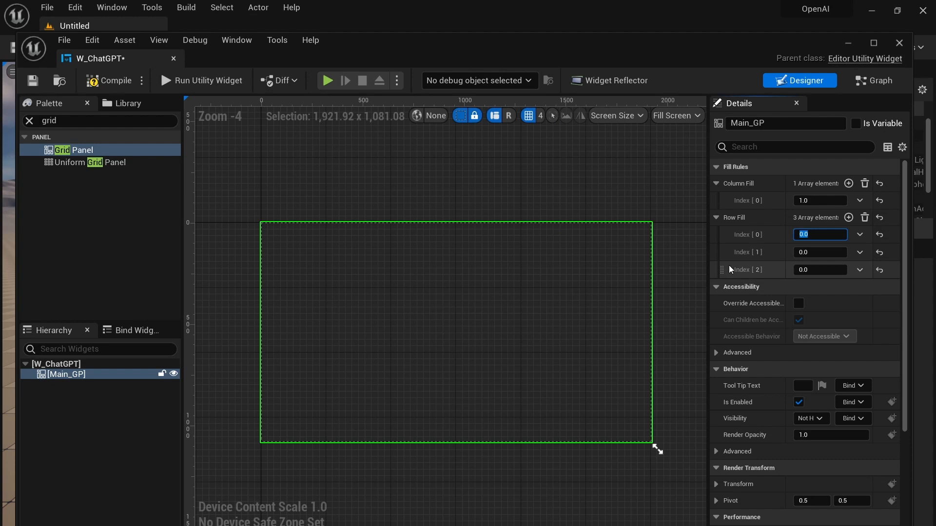
text(0.75)
key(Return)
click(804, 253)
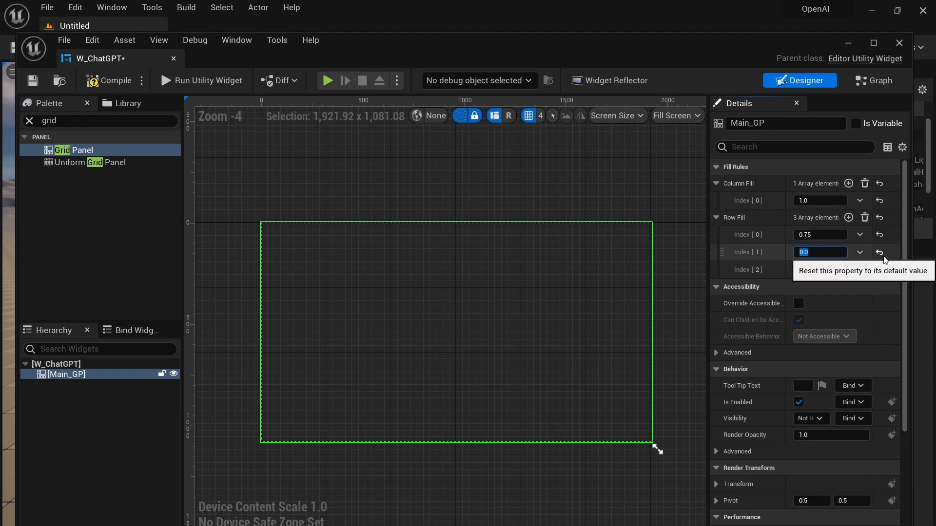
text(0.2)
key(Return)
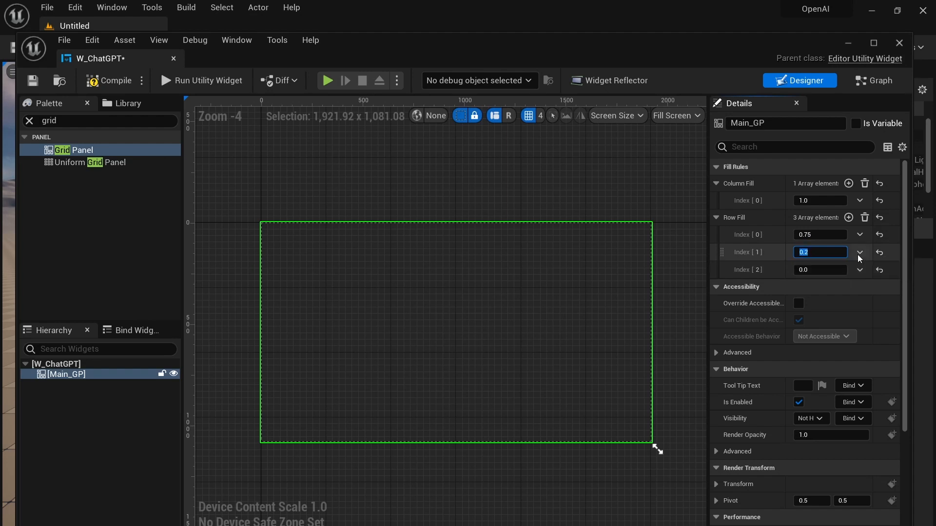
click(830, 271)
text(0.05)
key(Return)
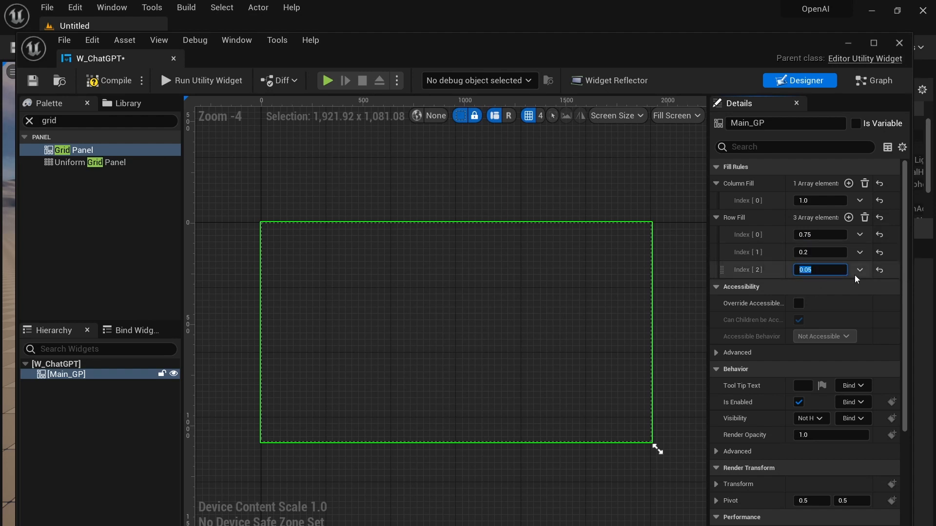
- Add a Scroll Box inside Main_GP and rename it Output_SB
click(90, 121)
text(scrol)
click(80, 148)
drag(80, 148, 81, 373)
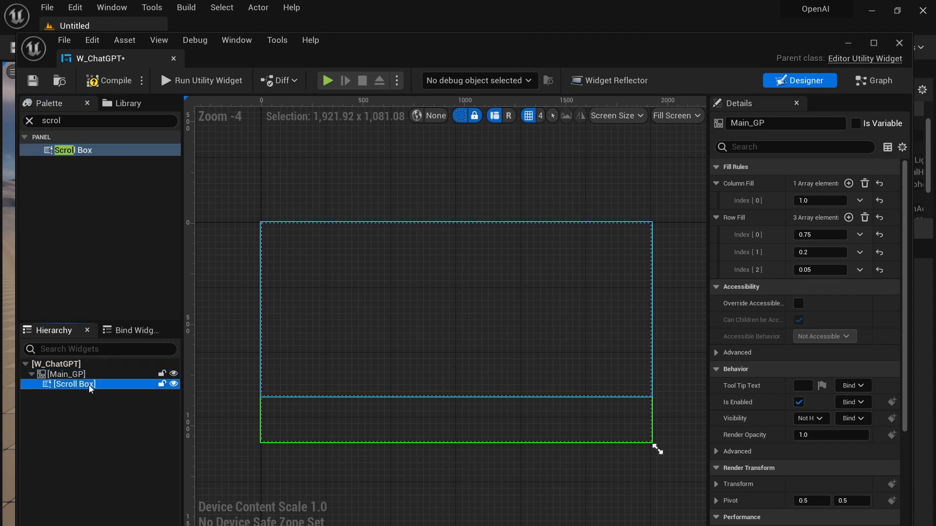
click(67, 386)
click(67, 385)
text(Output_SB)
key(Return)
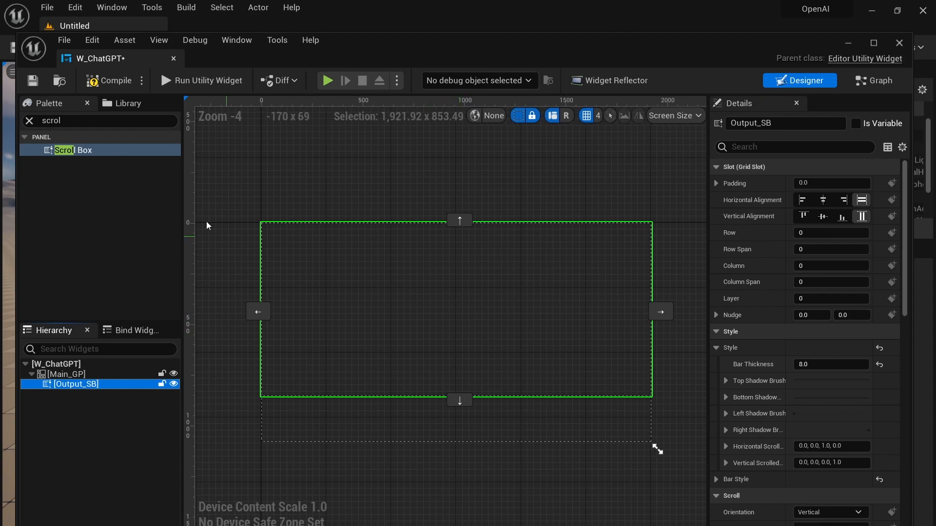
- Add a multi-line Text Box named Output_TB inside Output_SB and set its slot size to Fill
click(102, 120)
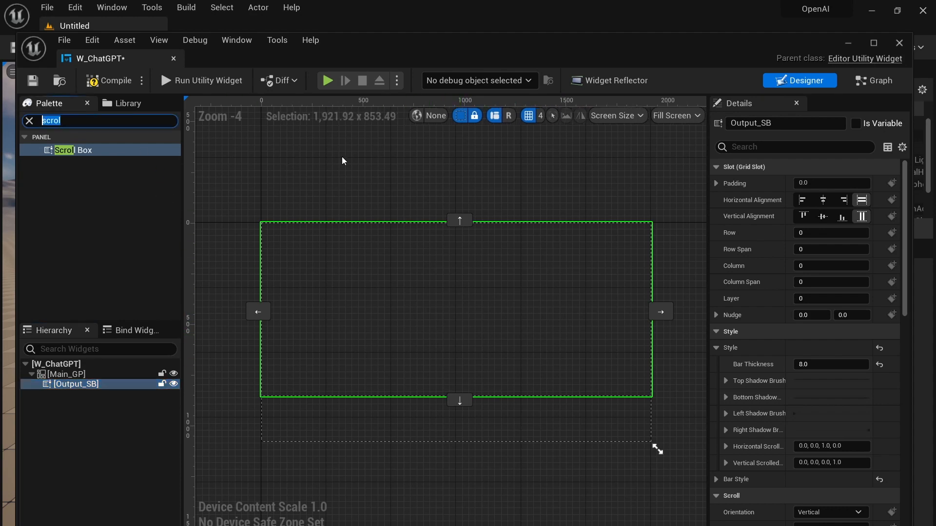
text(text)
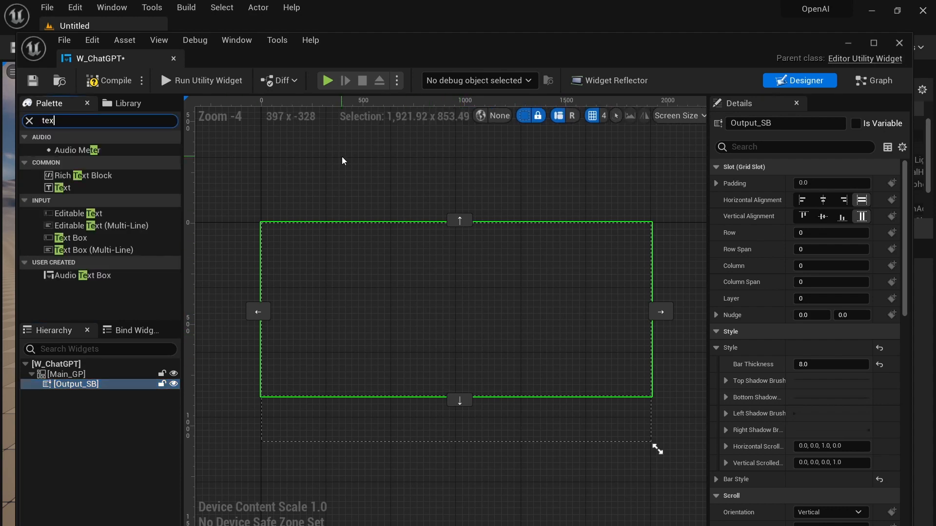
drag(132, 226, 97, 386)
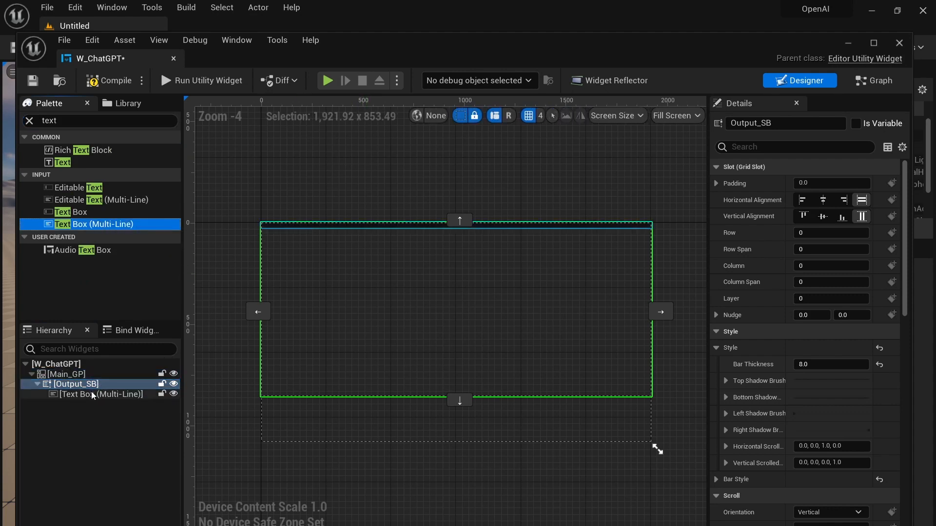
click(90, 394)
click(96, 394)
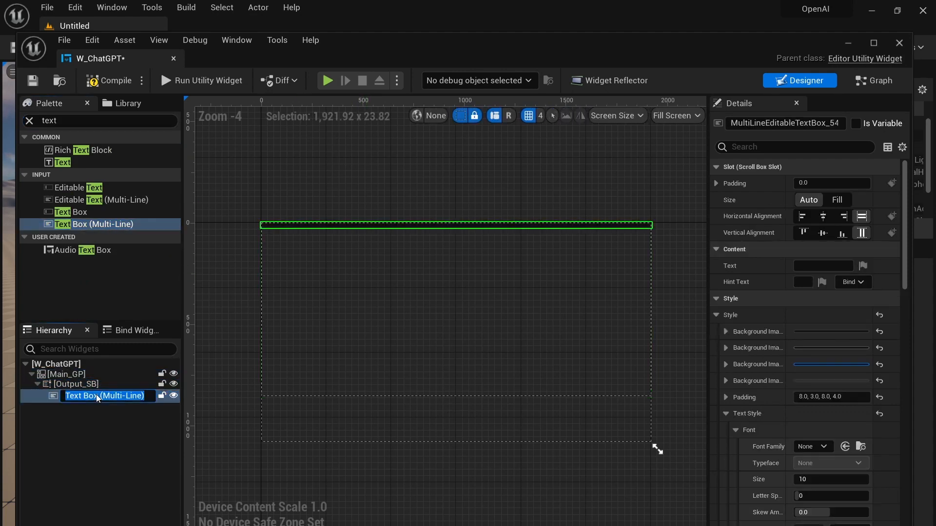
text(Output_TB)
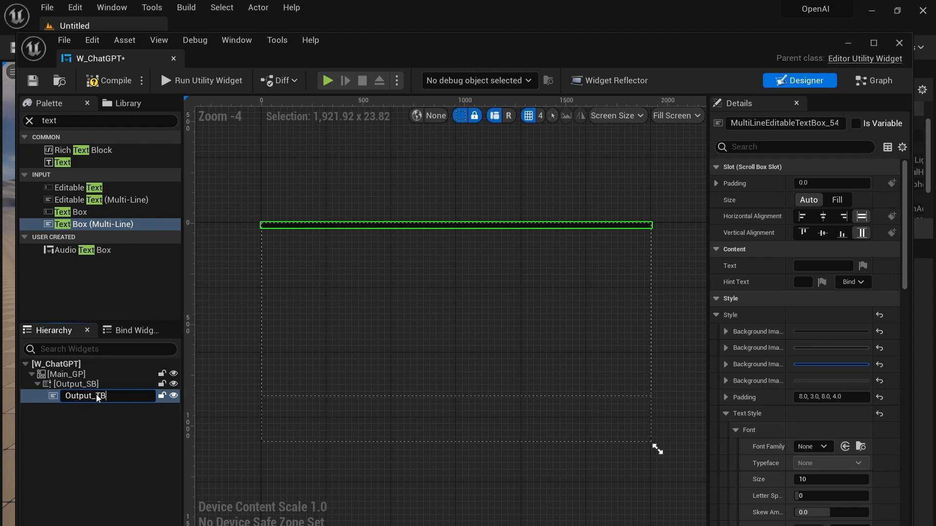
key(Return)
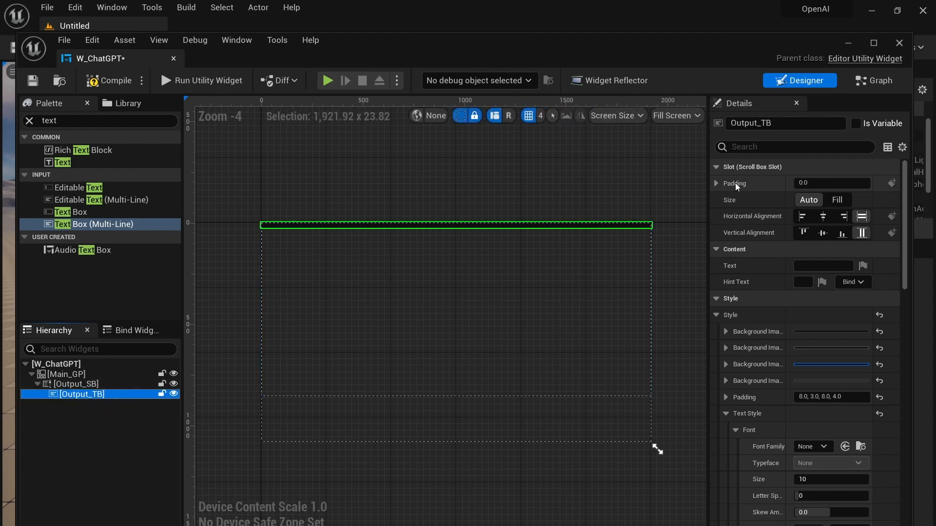
click(837, 200)
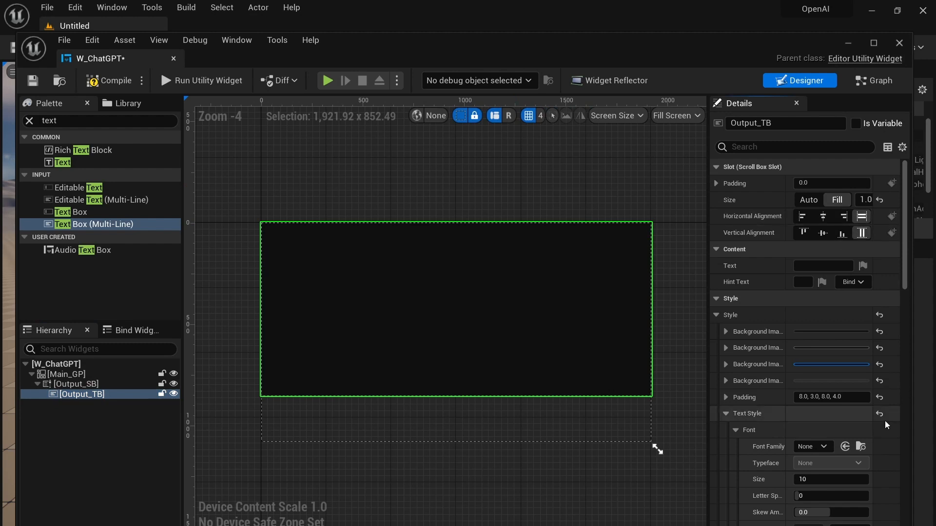
- Set Output_TB's font family to Roboto from the engine content and compile the widget
scroll(877, 422, down, 1)
click(812, 428)
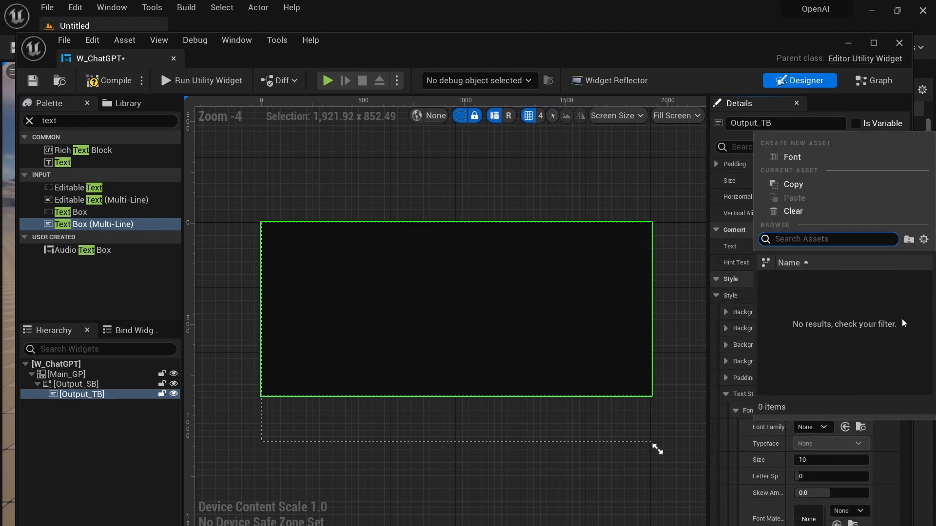
click(924, 240)
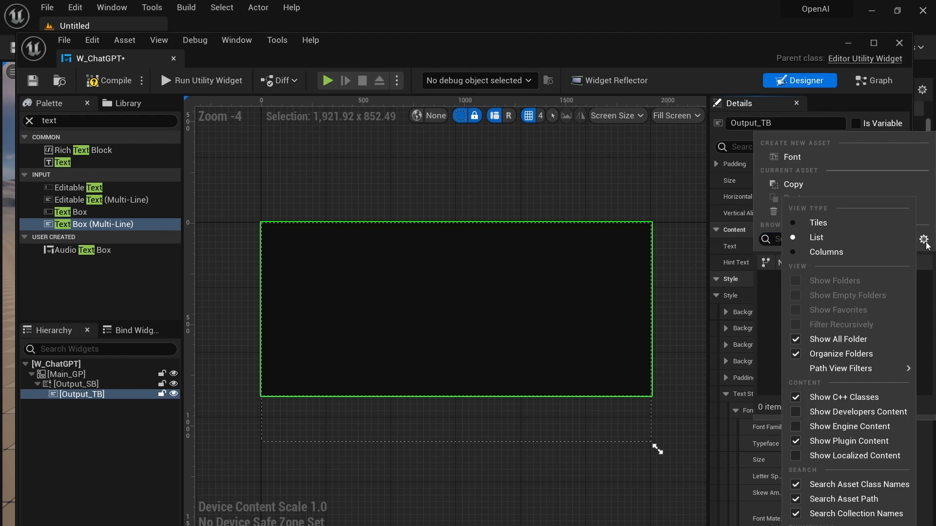
click(824, 430)
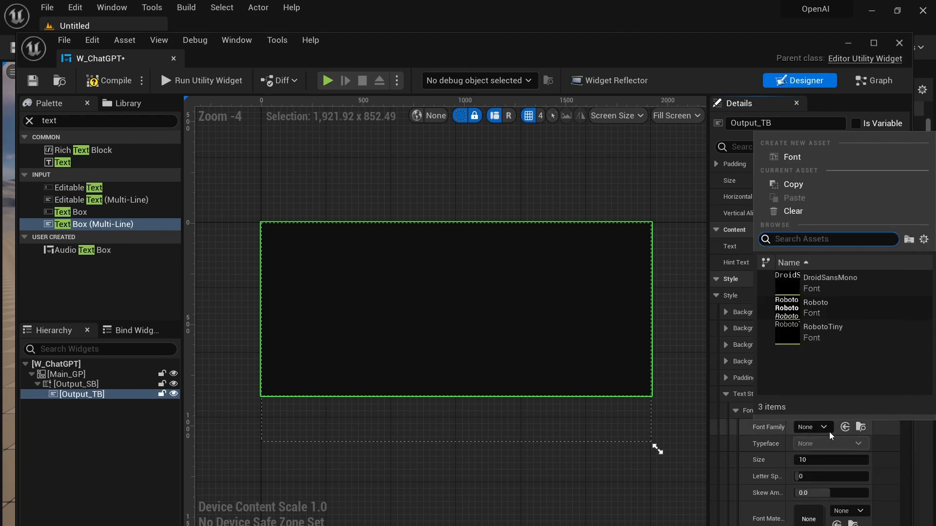
click(817, 308)
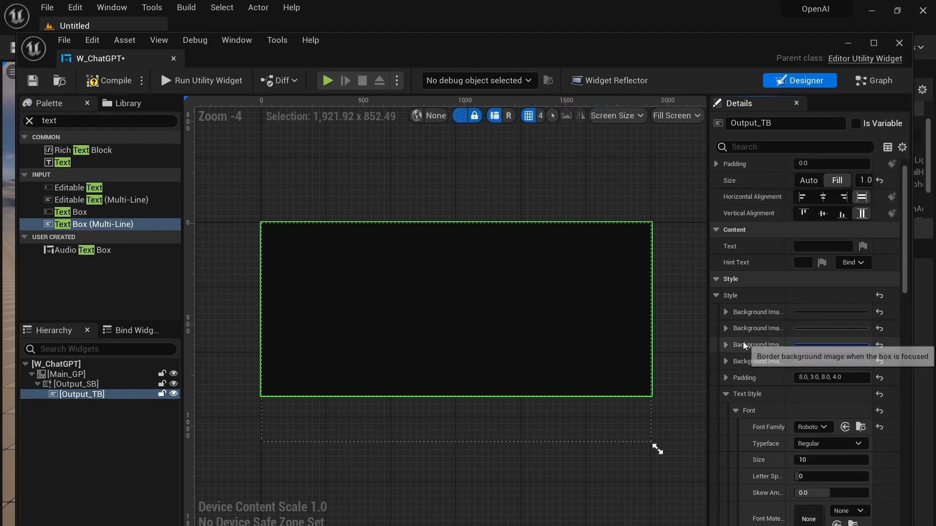
click(122, 80)
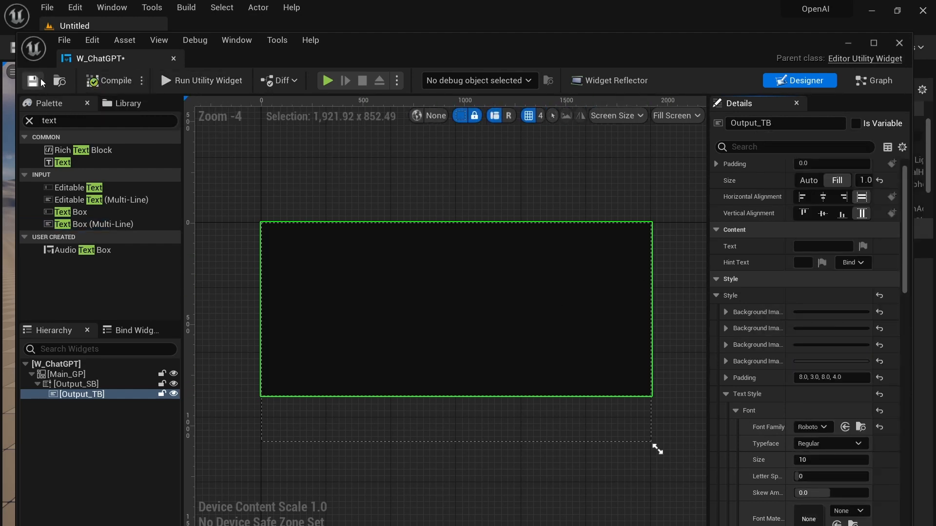
- Add a second Scroll Box as a direct child of Main_GP
click(84, 375)
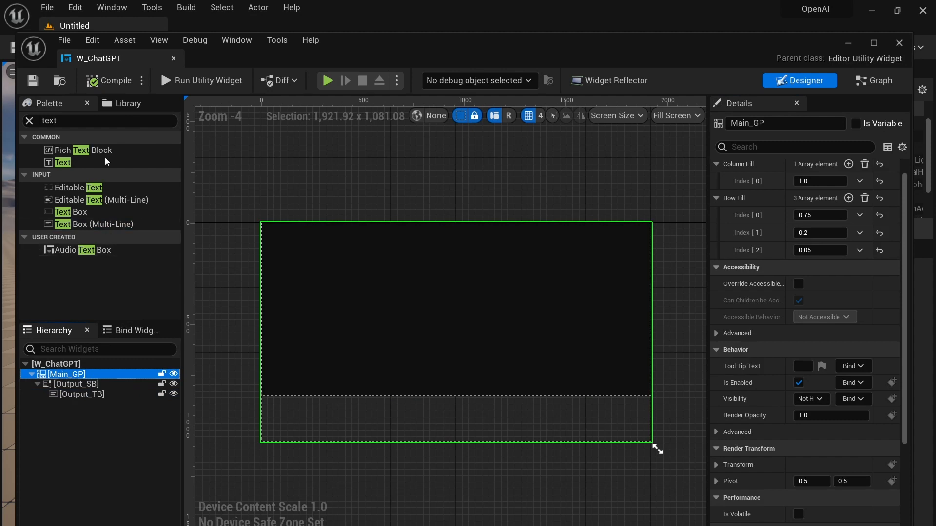
click(82, 122)
text(scrol)
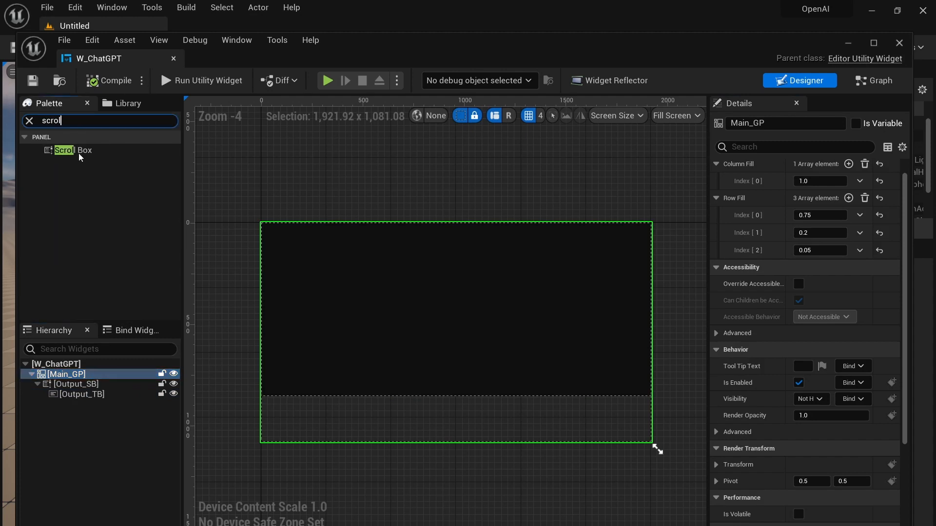
drag(78, 153, 94, 370)
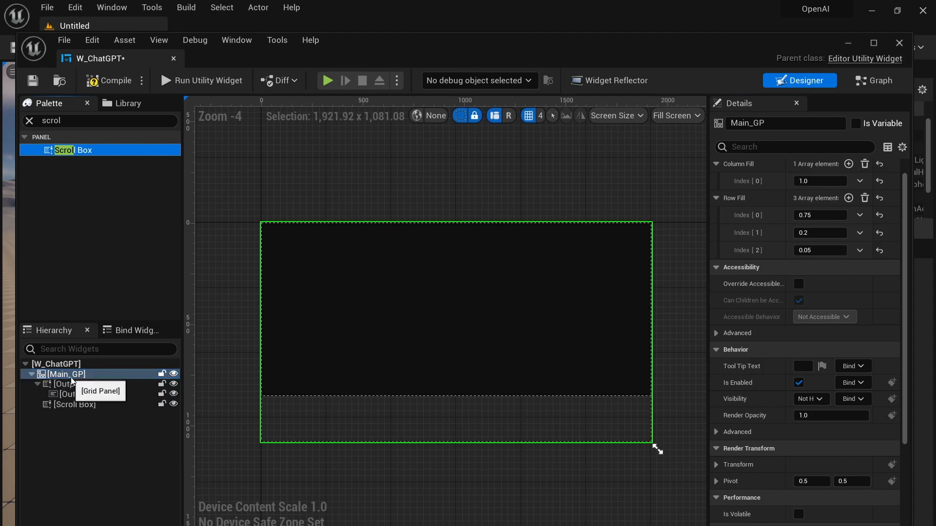
- Rename the new Scroll Box Input_GP and move it to row 1 of the grid panel
click(92, 410)
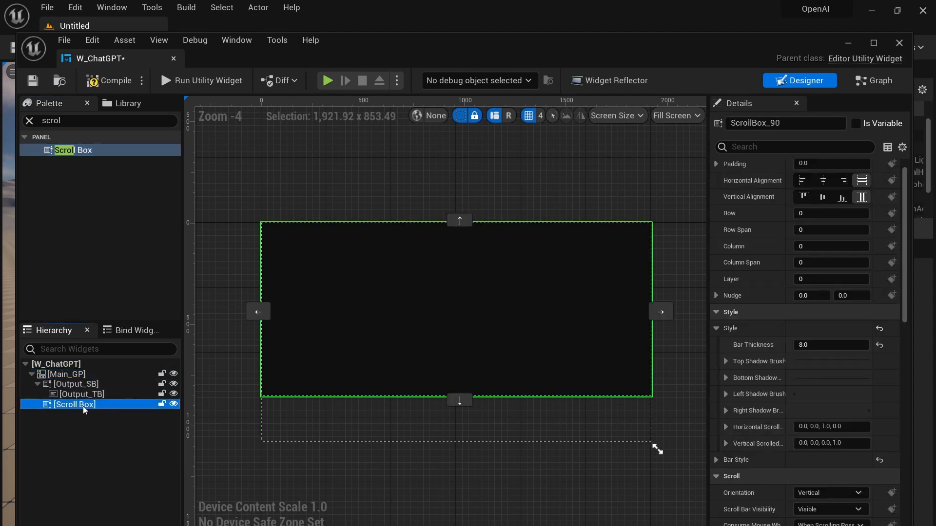
key(F2)
text(Input_G)
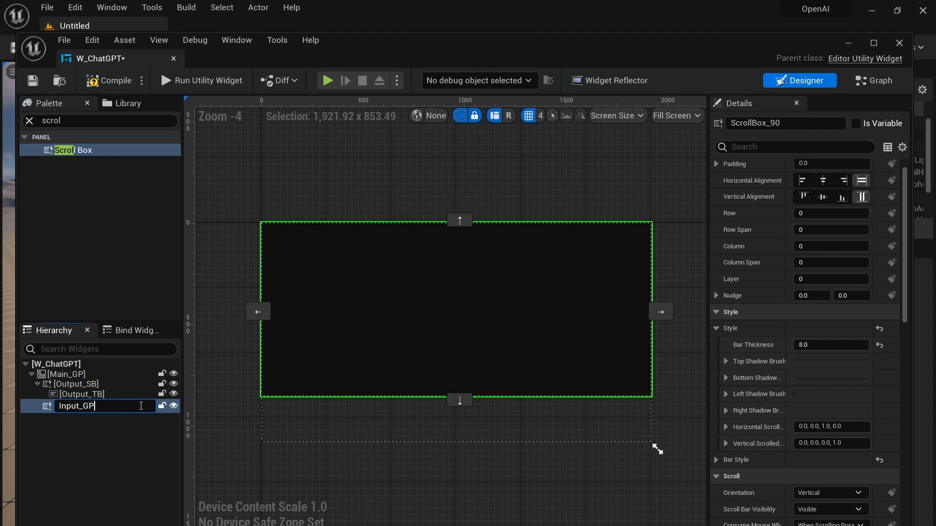
text(P)
key(Return)
click(460, 400)
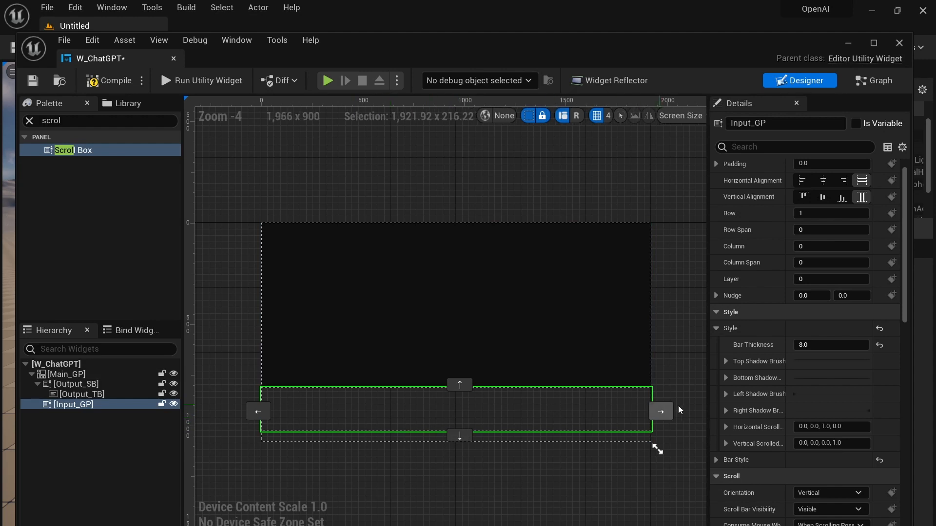
- Add an Image inside Input_GP and rename it Input_Line_IMG
click(49, 121)
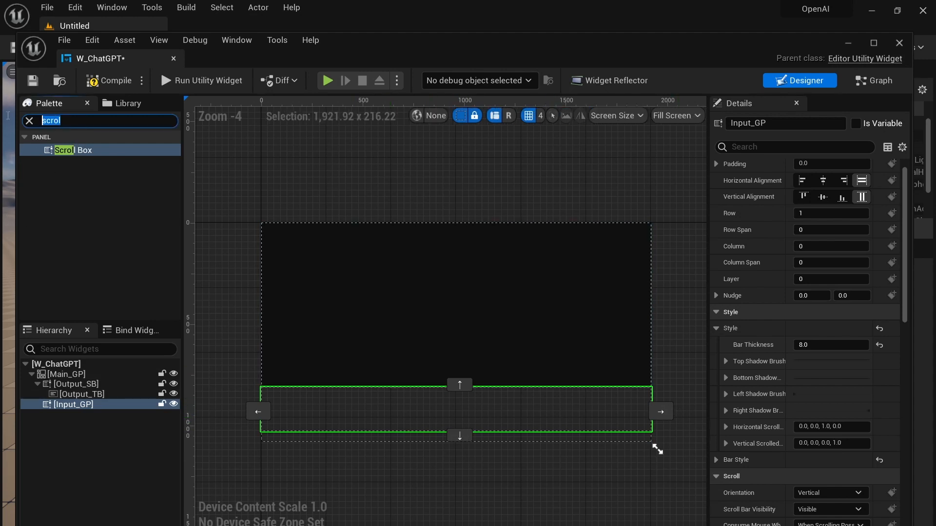
text(image)
click(56, 151)
drag(55, 150, 75, 406)
click(81, 414)
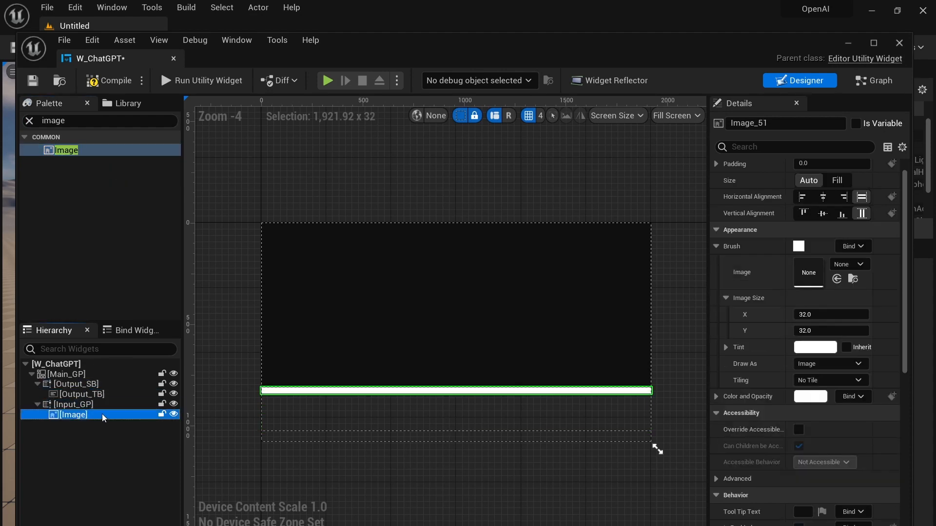
click(102, 414)
text(Input_Lin)
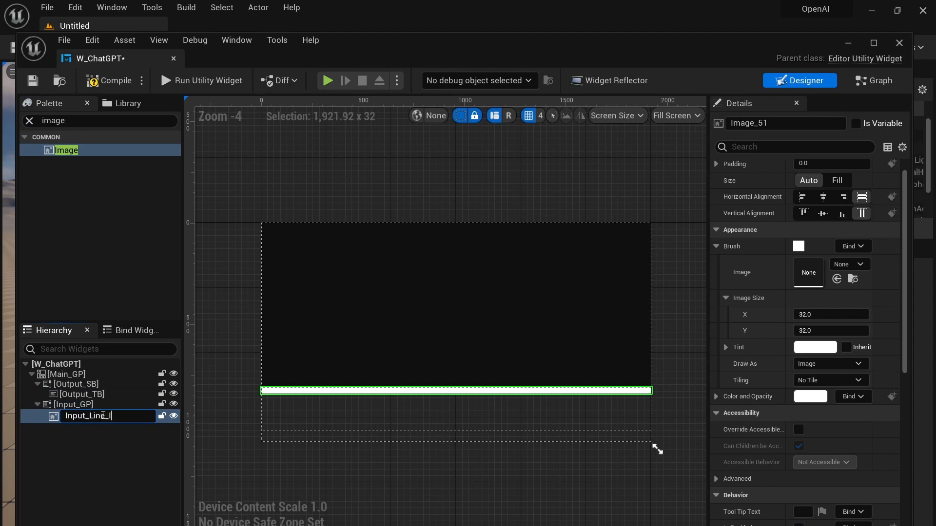
text(e_IMG)
key(Return)
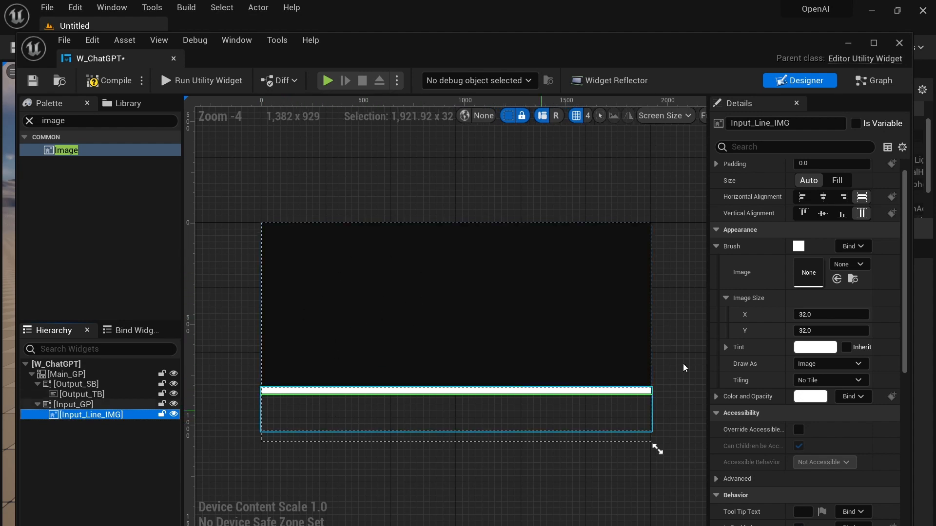
- Set the image size of Input_Line_IMG to 2 in both X and Y
click(809, 315)
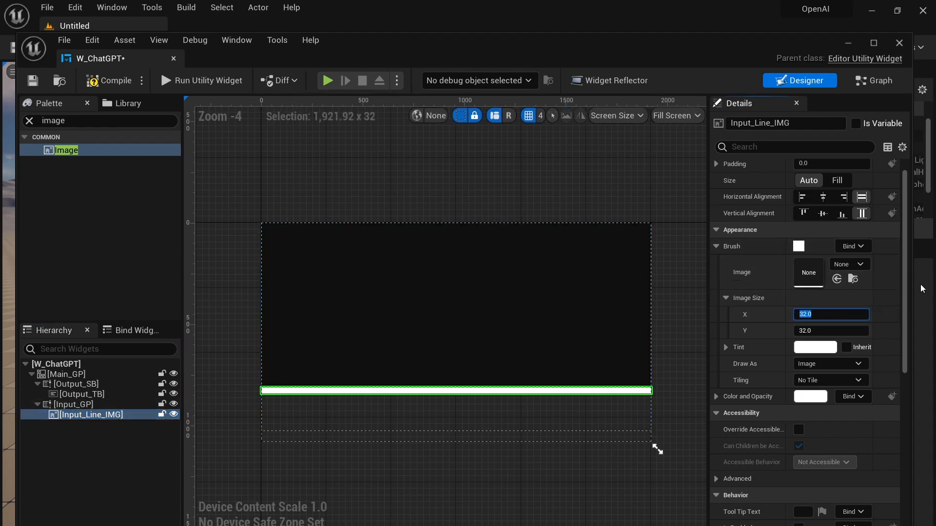
text(2)
key(Tab)
text(2)
key(Return)
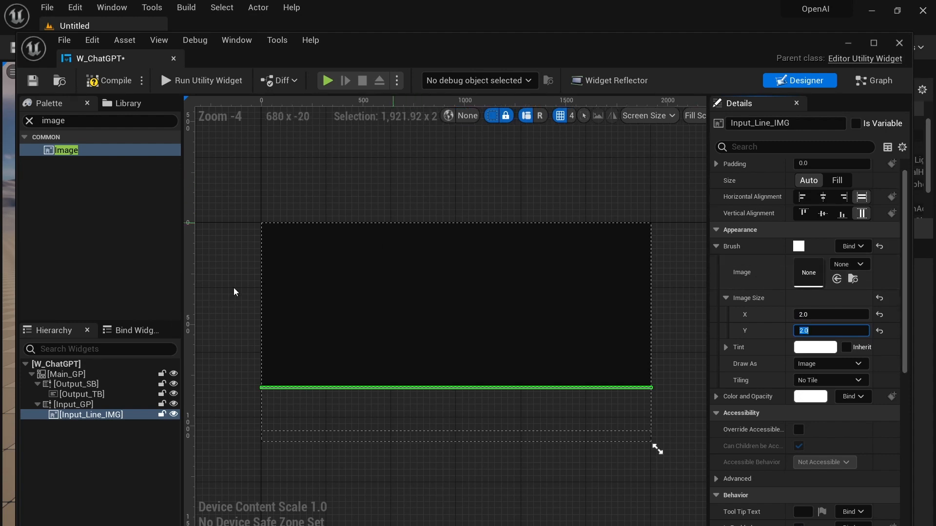
- Add a multi-line Text Box inside Input_GP below Input_Line_IMG and set its slot size to Fill
click(53, 121)
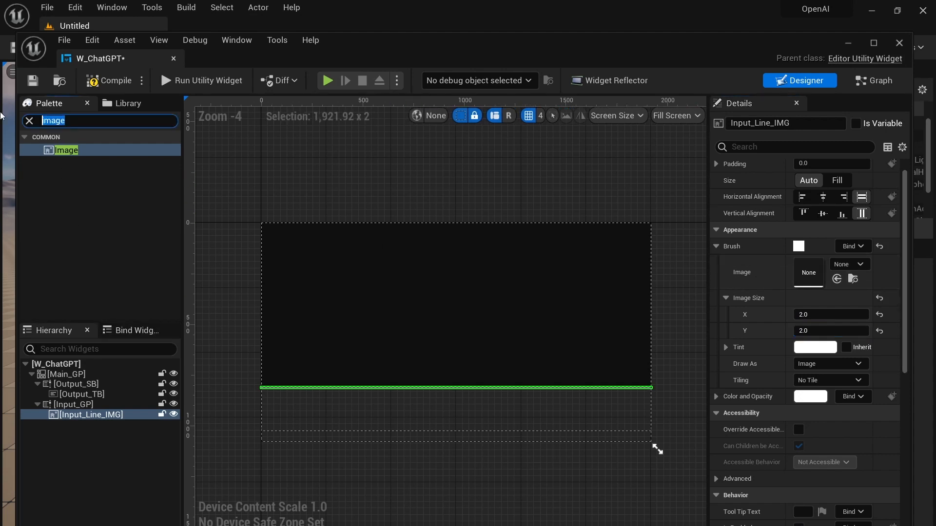
text(text)
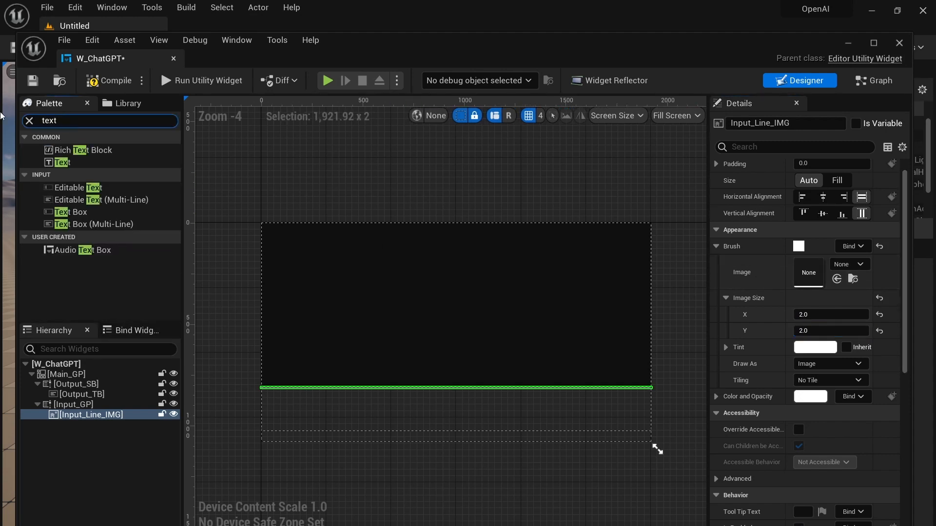
drag(107, 225, 86, 405)
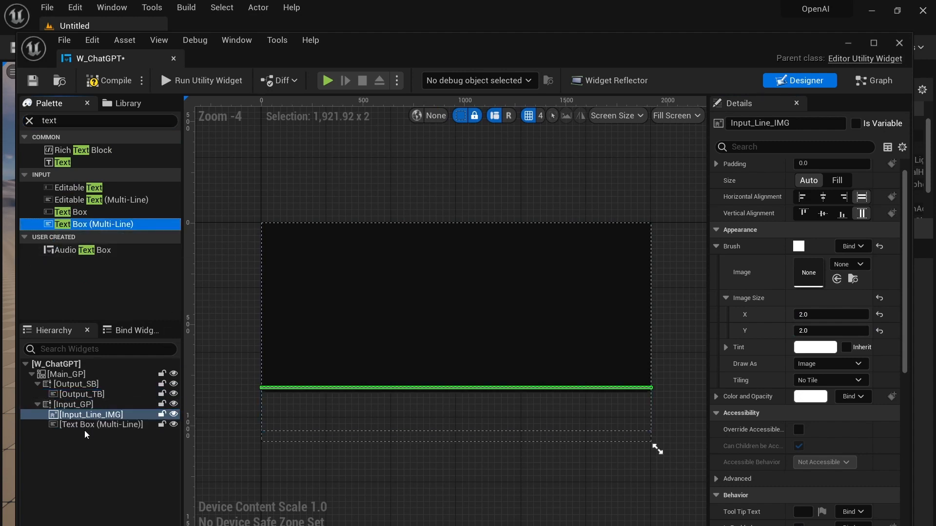
click(111, 425)
click(812, 187)
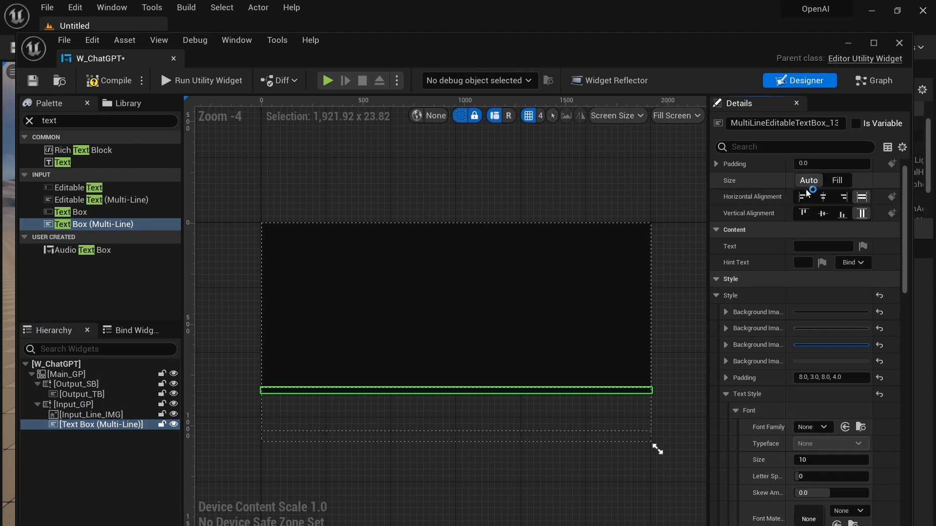
click(845, 185)
- Rename the multi-line Text Box in Input_GP as Input_TB
click(92, 426)
click(79, 423)
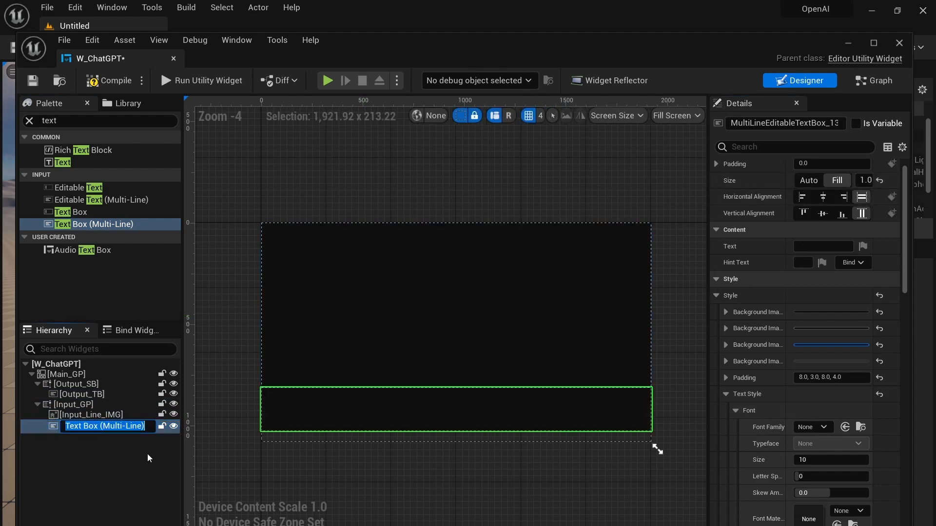
text(Input_TB)
key(Return)
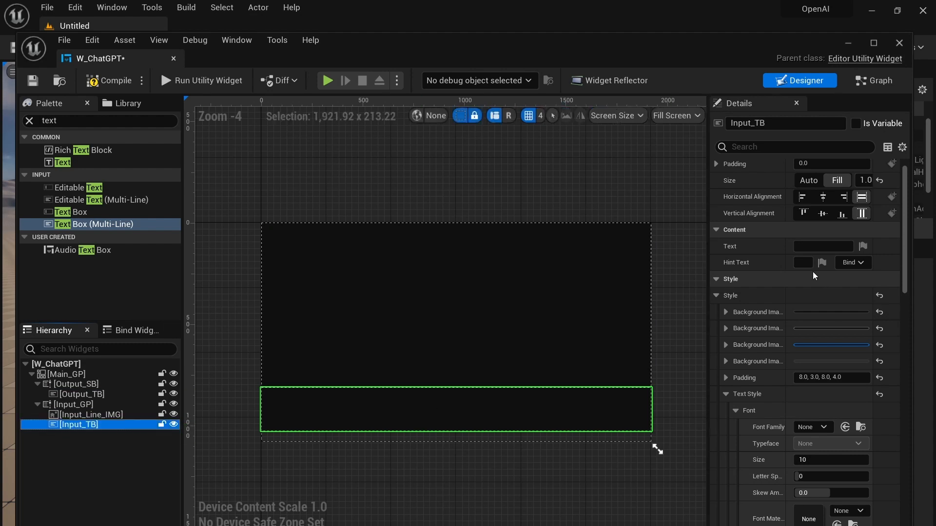
- Set Input_TB's font family to Roboto and its hint text to "Input Question"
click(823, 428)
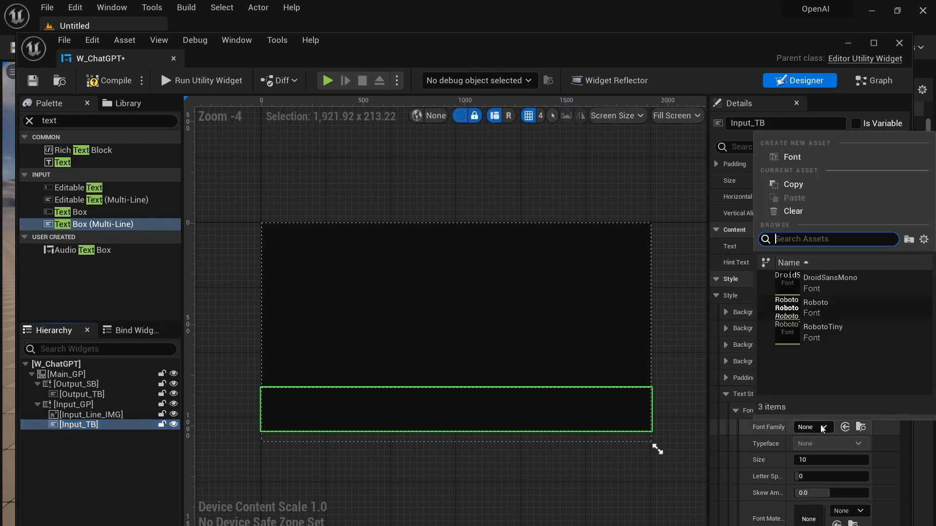
click(818, 305)
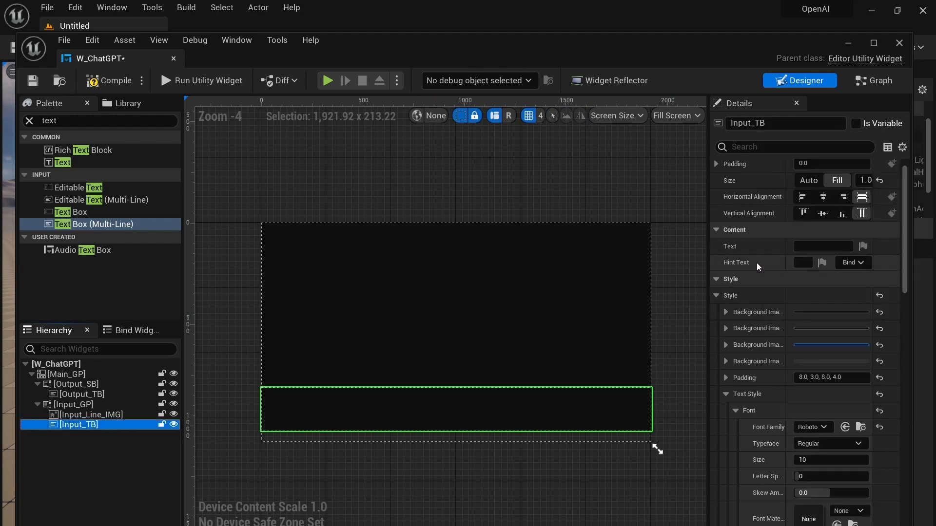
click(803, 262)
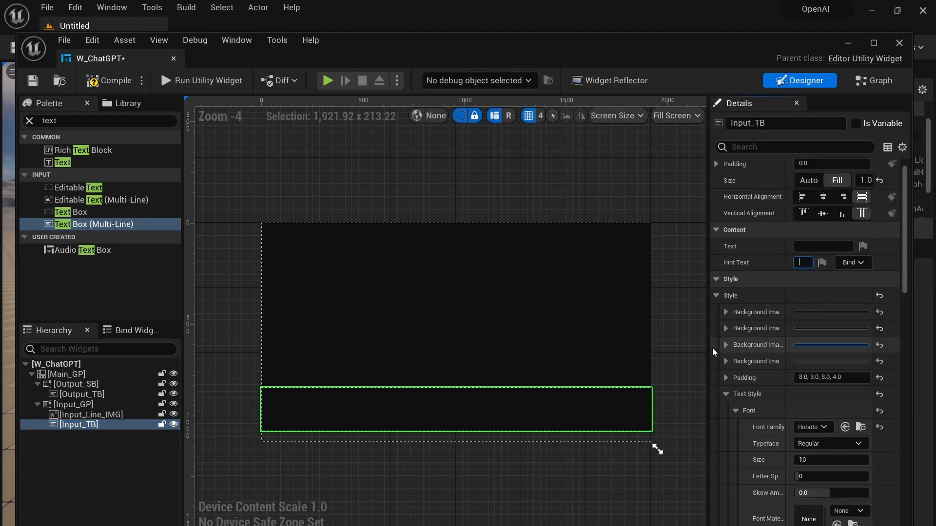
text(Input Question)
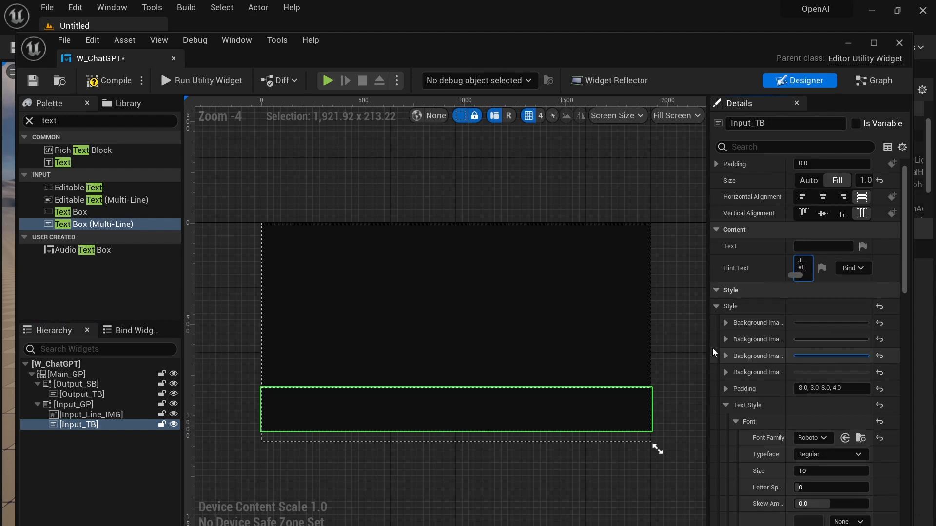
key(Return)
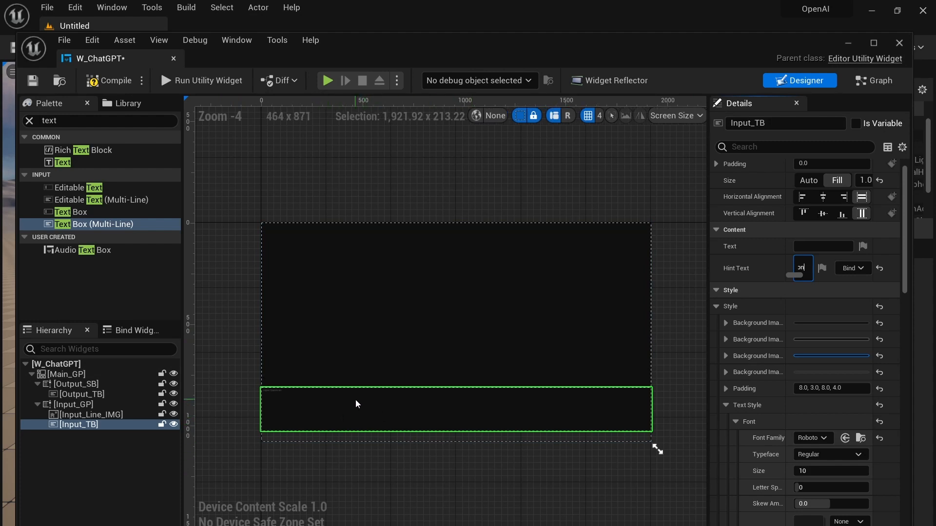
- Add a Button inside Main_GP and move it to row 2 of the grid
click(76, 121)
drag(76, 121, 42, 120)
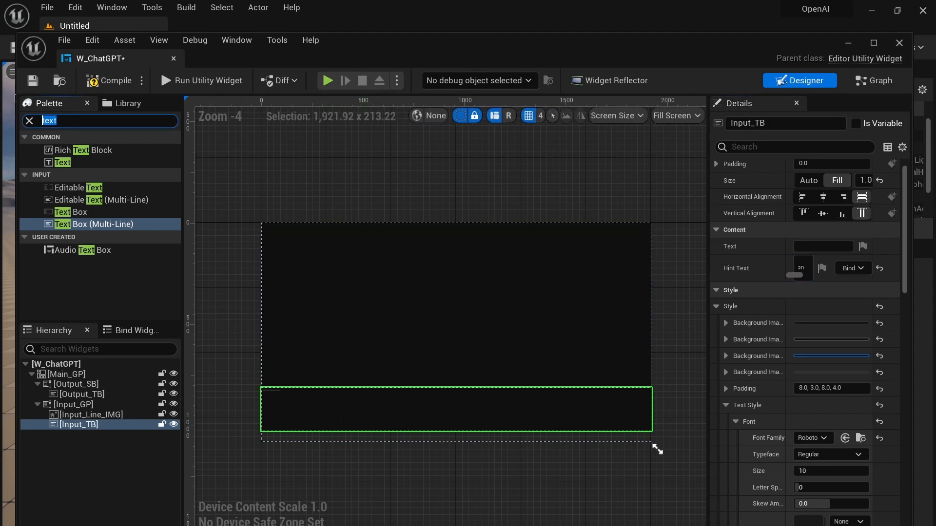
text(button)
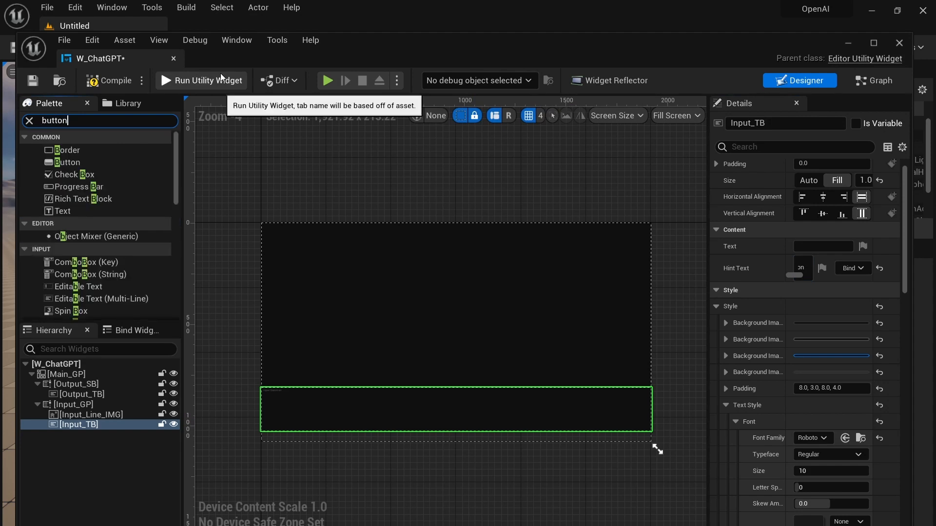
drag(93, 145, 71, 375)
click(122, 435)
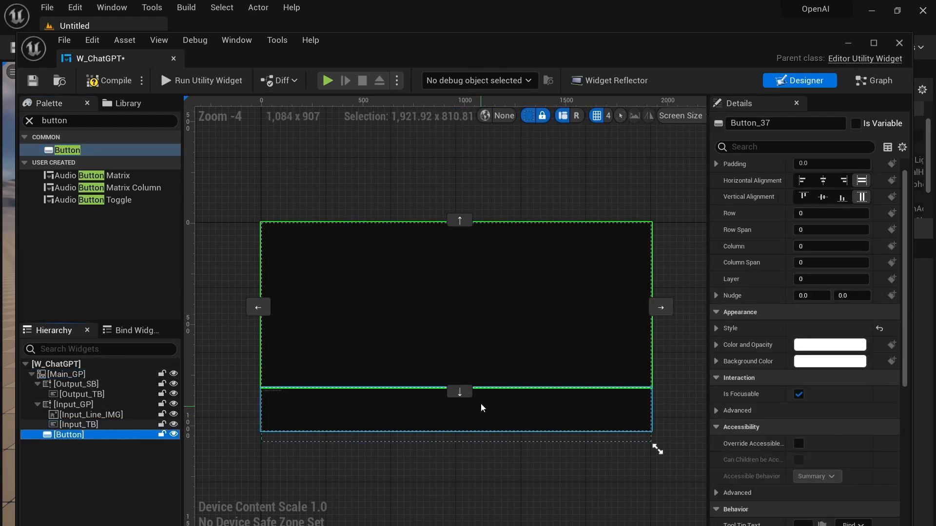
click(459, 391)
click(459, 433)
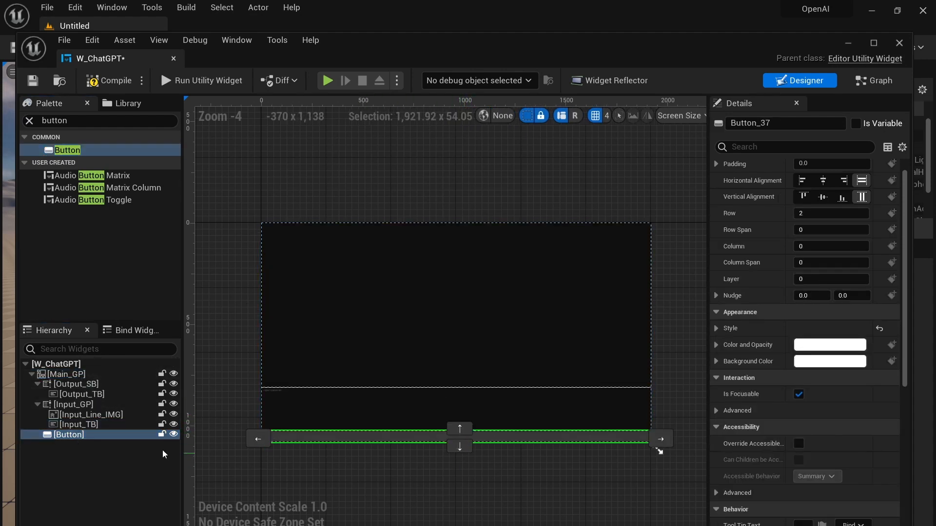
- Rename the new Button in Main_GP as Submit_BTN
click(69, 436)
click(68, 434)
text(Submit_BTN)
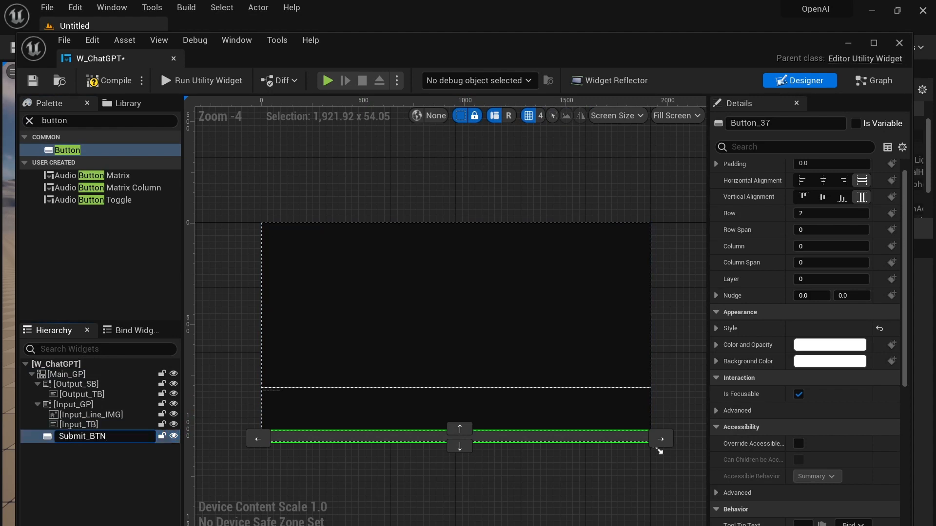
key(Return)
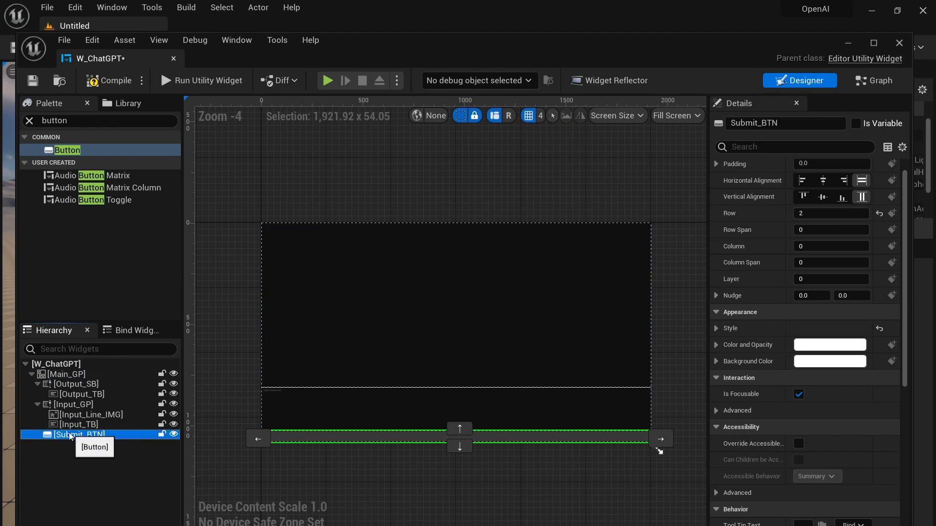
- Add a Text widget inside Submit_BTN and rename it Submit_Text
drag(100, 120, 2, 122)
text(text)
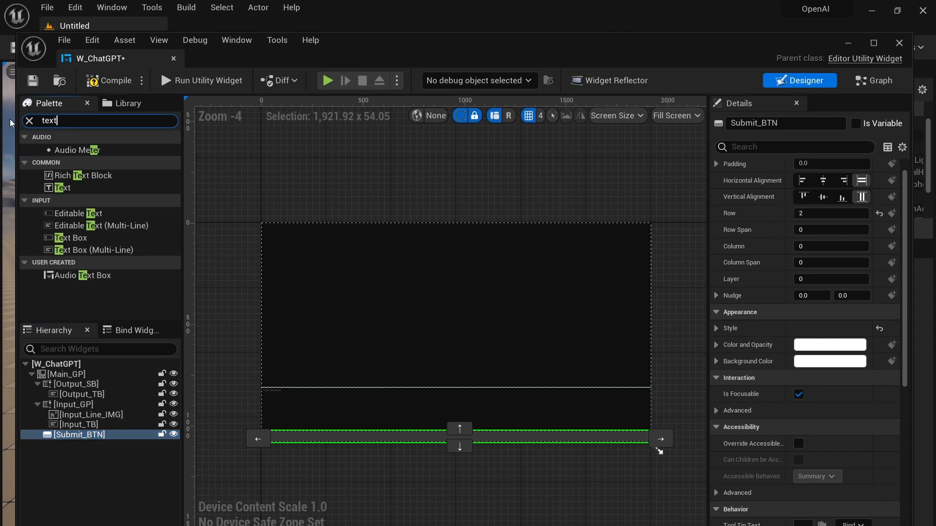
drag(54, 163, 97, 434)
click(107, 445)
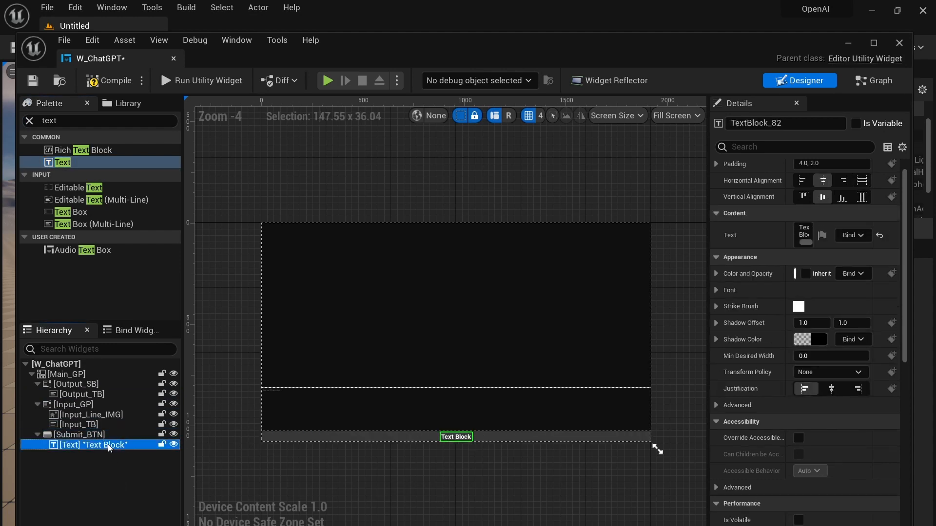
click(126, 445)
text(Sub)
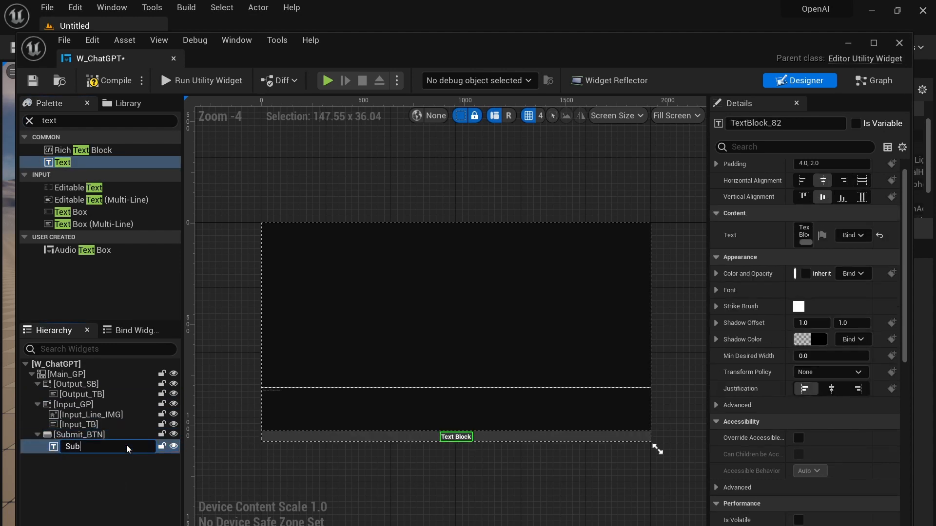
text(mit_Text)
key(Return)
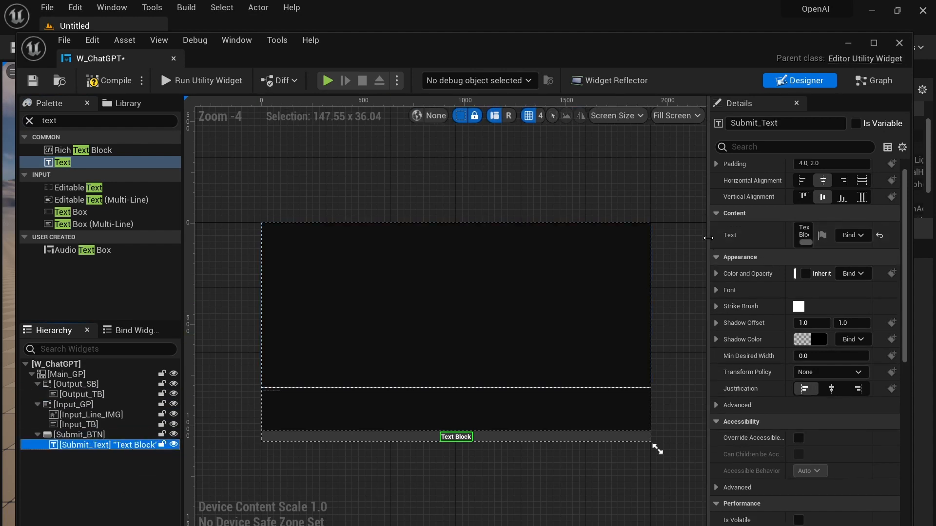
- Replace the displayed text of Submit_Text with "SUBMIT"
drag(794, 228, 811, 229)
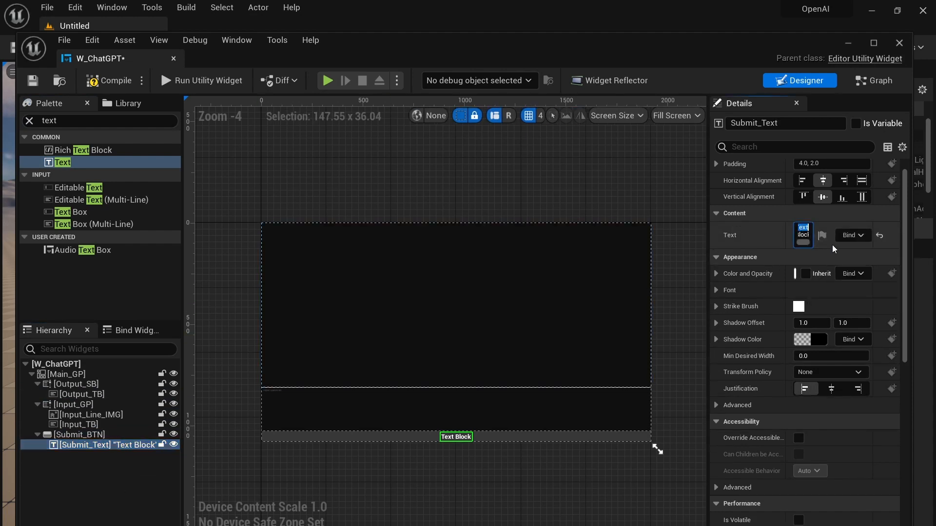
key(Delete)
key(Delete)
key(Delete)
key(Delete)
key(Delete)
key(Delete)
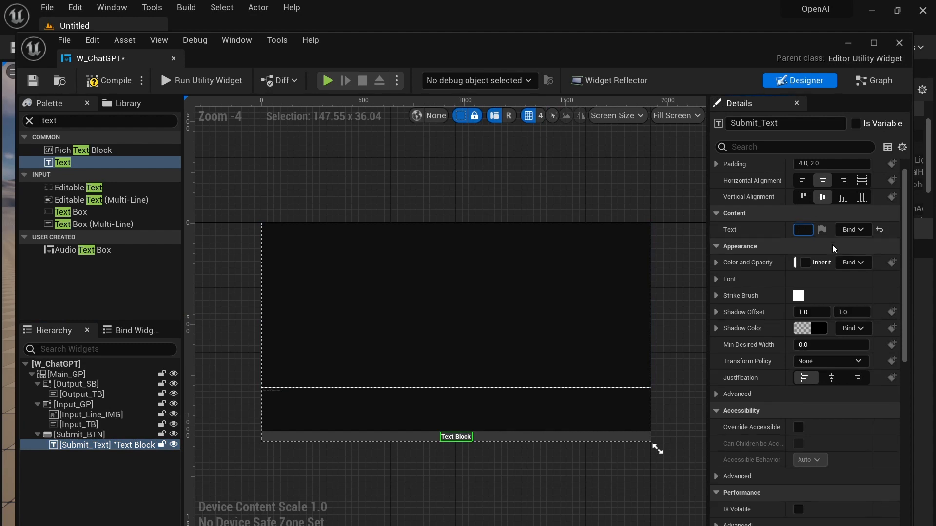
text(SUBMIT)
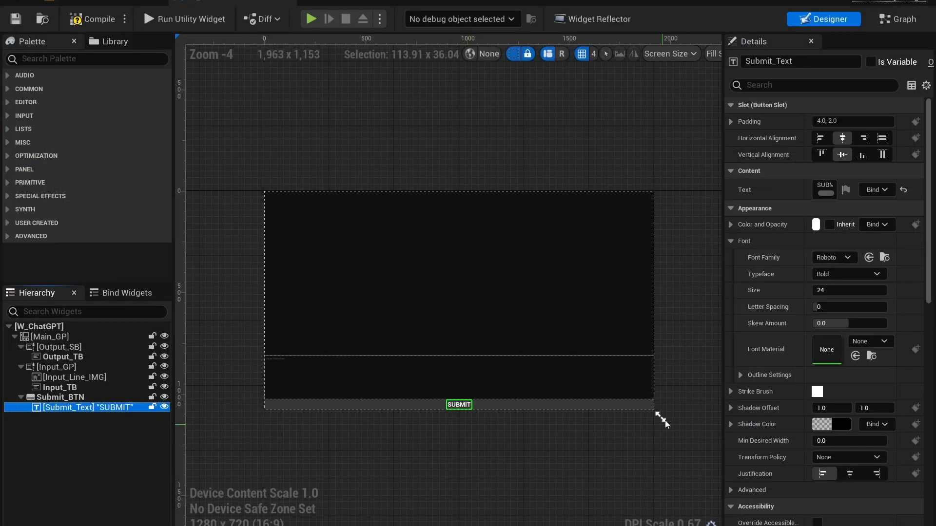
- Set the font size of Submit_Text to 10
click(833, 291)
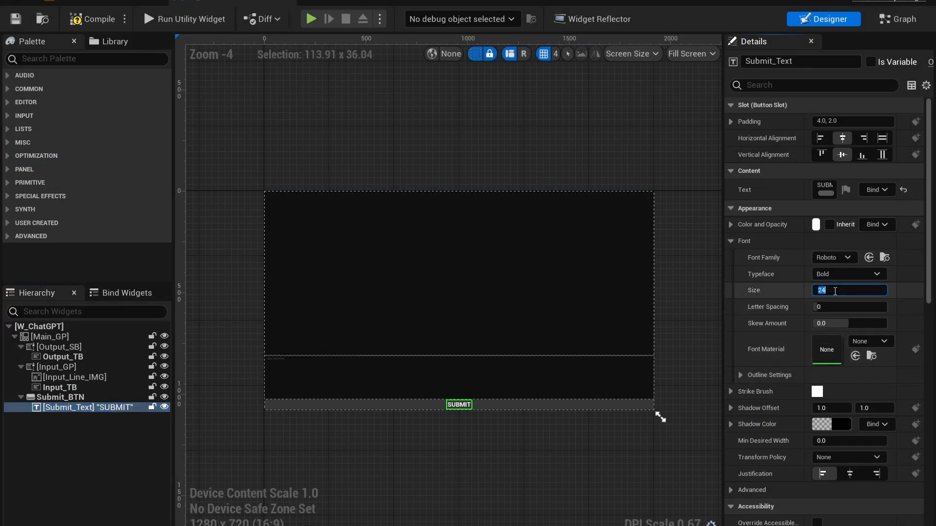
text(10)
key(Return)
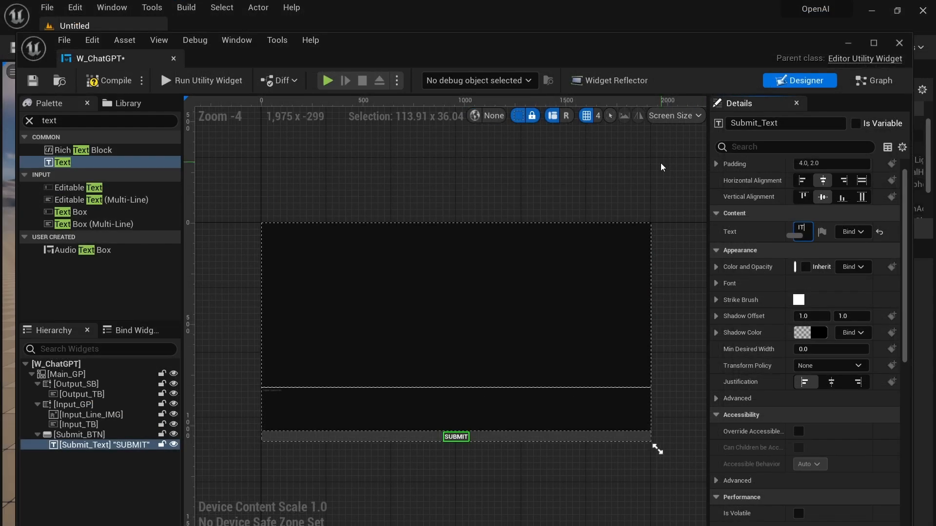
- Compile and save the W_ChatGPT widget
click(660, 167)
click(109, 81)
click(34, 87)
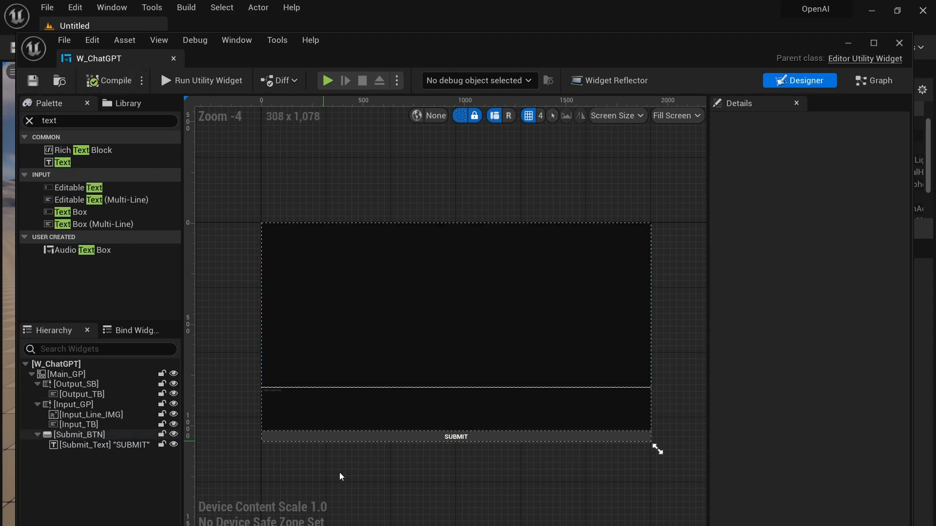